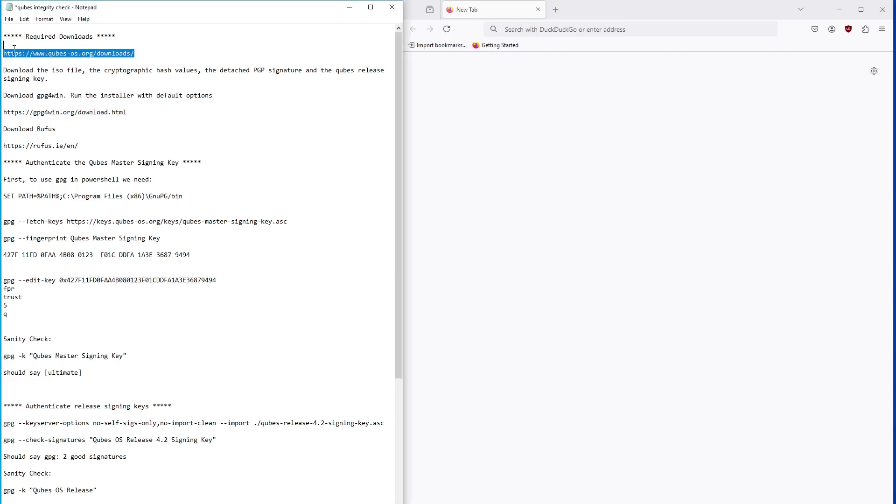
Step: Paste the Qubes downloads page address into the browser's address bar
click(542, 29)
text(https://www.qubes-os.org/downloads/)
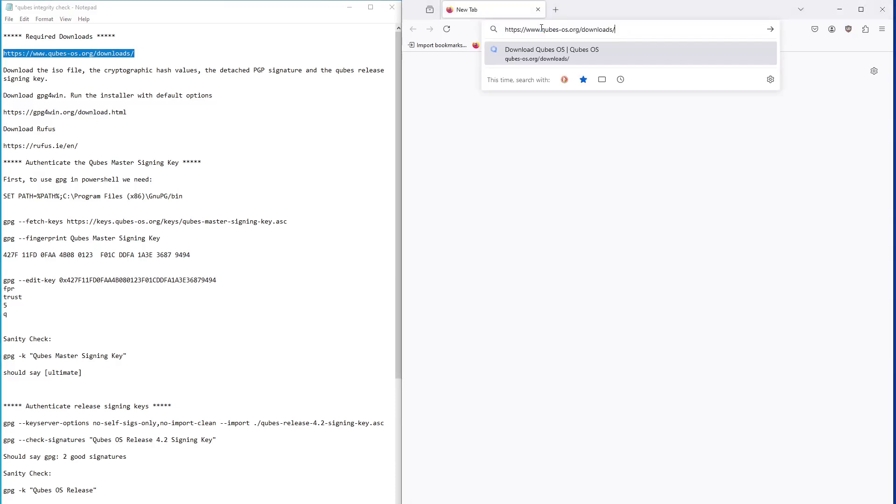
Step: Load the Qubes downloads page and save the 4.2.2 ISO and hash values to Downloads\Qubes
key(Return)
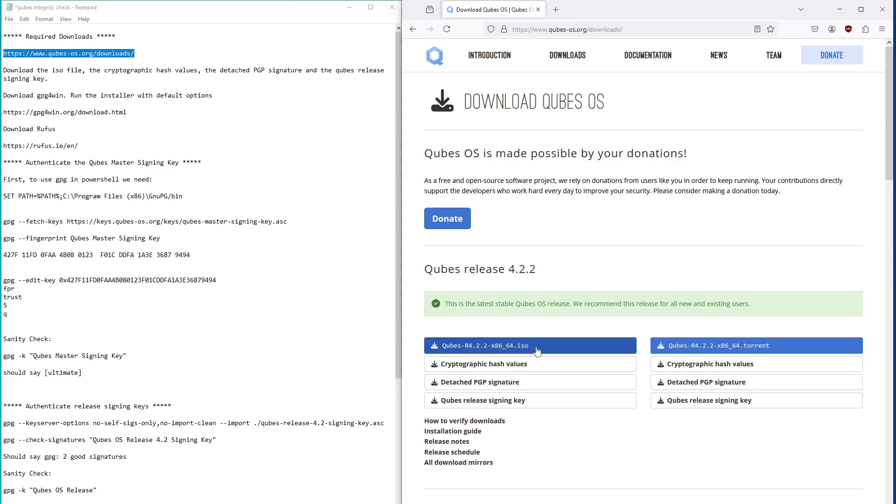
right_click(537, 350)
click(570, 411)
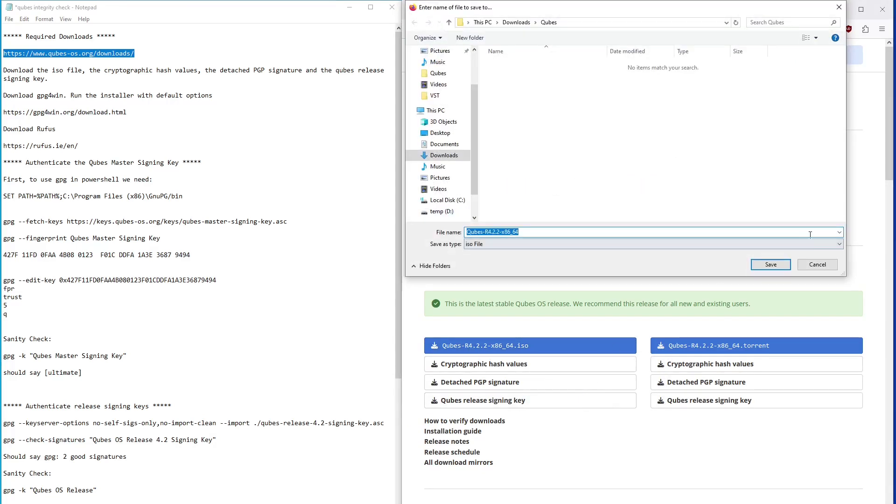
click(770, 264)
right_click(549, 367)
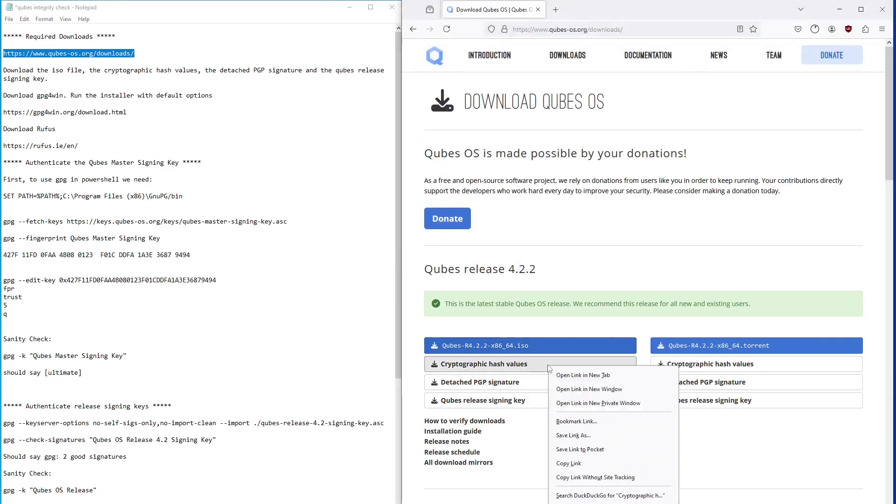
click(573, 434)
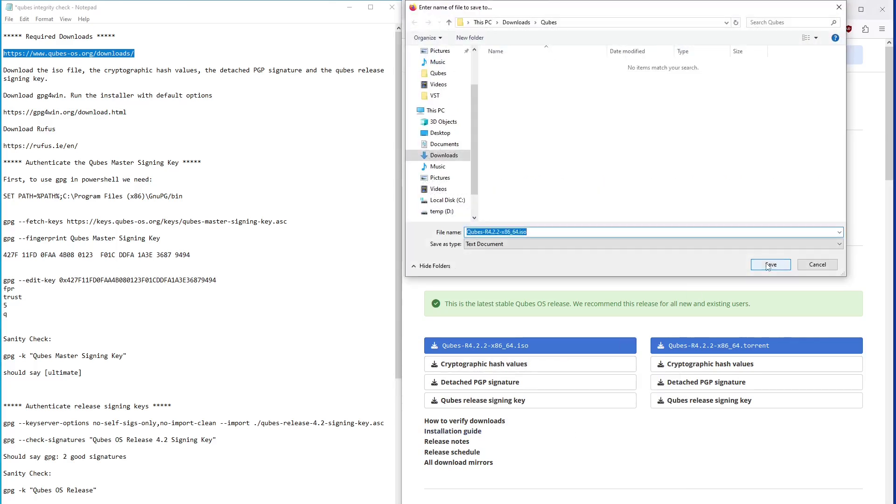
click(769, 265)
Step: Save the detached PGP signature and the release signing key to Downloads\Qubes
right_click(551, 381)
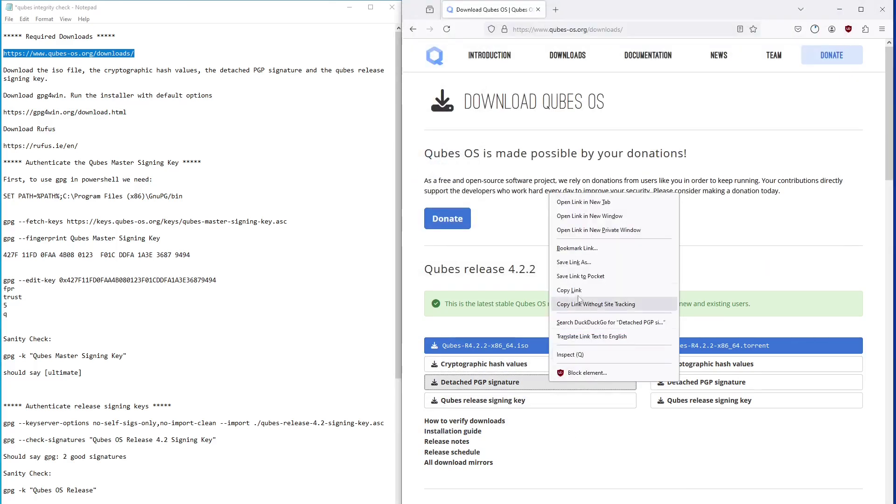
click(574, 262)
click(770, 267)
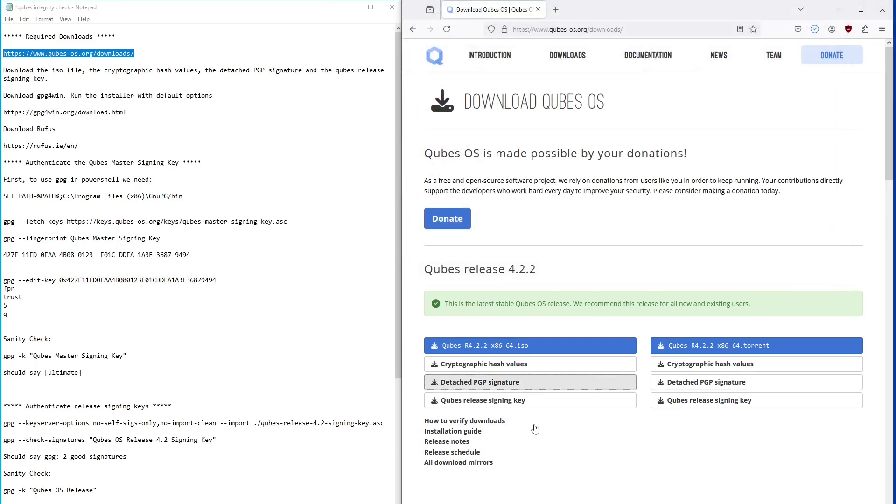
right_click(559, 401)
click(581, 283)
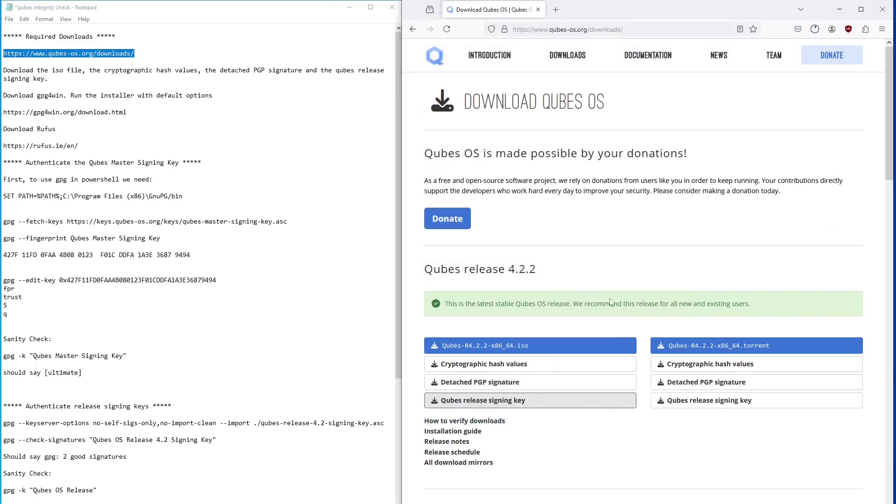
click(761, 264)
Step: Select the gpg4win download address in the notes and start a new browser tab
drag(545, 269, 424, 269)
drag(3, 112, 119, 118)
key(ctrl+c)
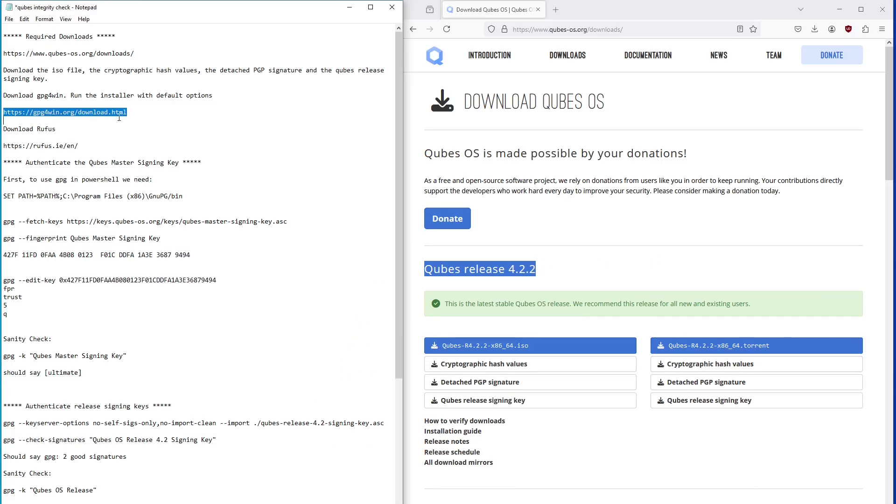
click(556, 9)
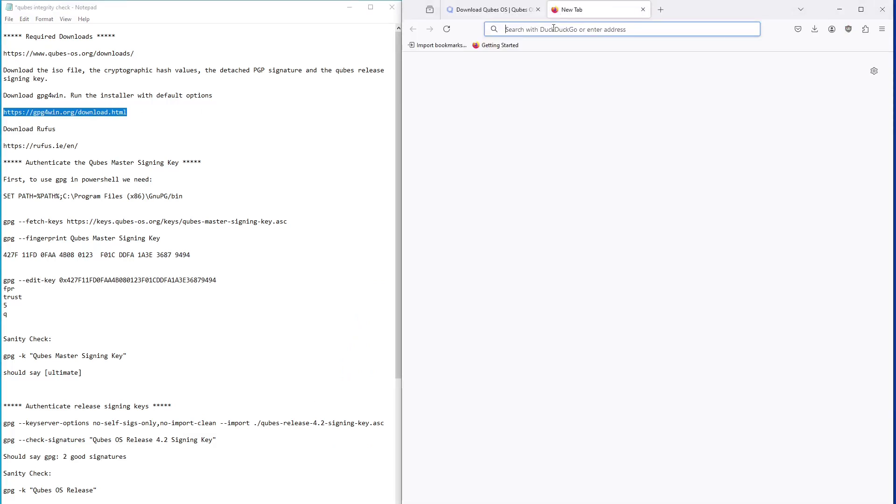
Step: Download the Gpg4win 4.3.1 installer with Bitcoin selected to skip donating, then launch it
key(ctrl+v)
key(Return)
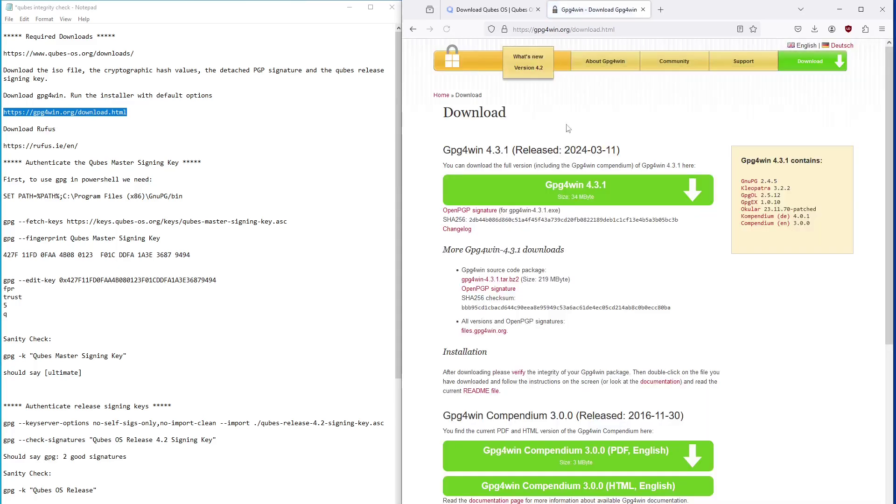
click(577, 191)
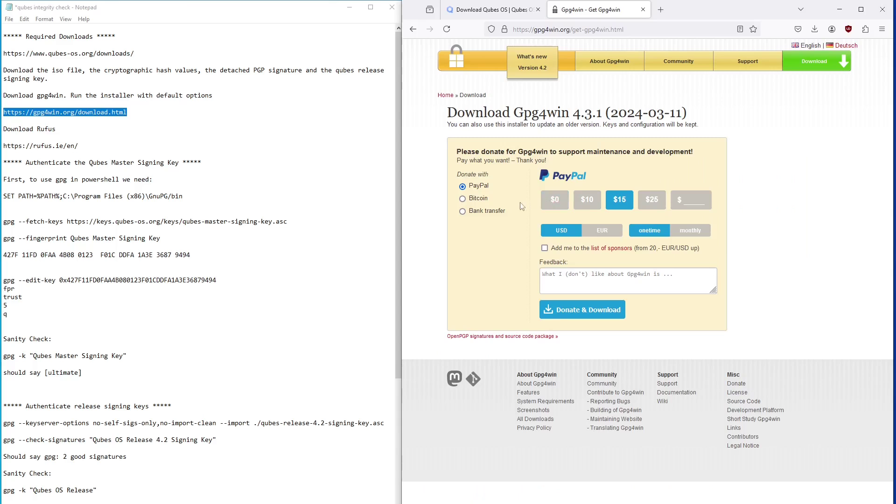
click(462, 199)
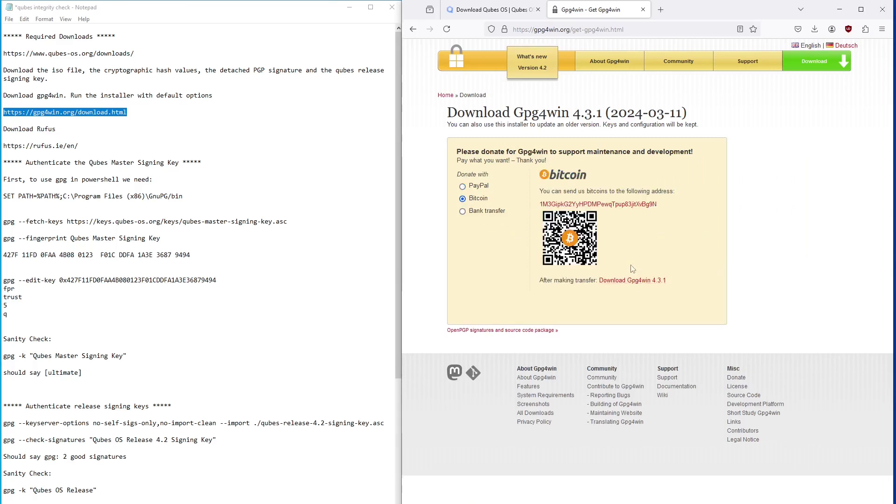
click(634, 281)
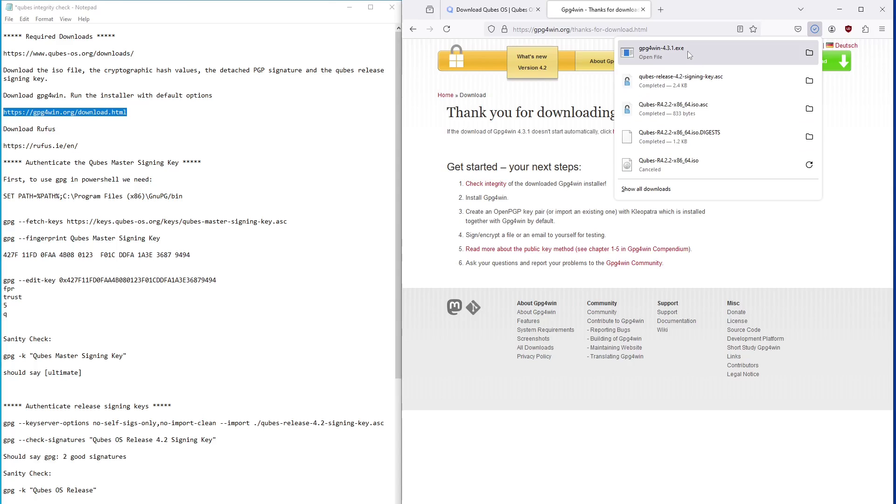
click(687, 51)
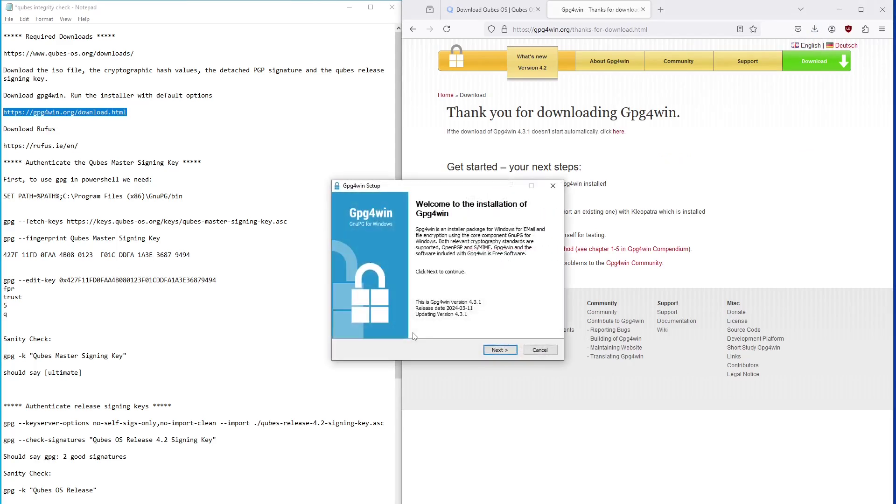
Step: Install Gpg4win with default components and folder, selecting 'I want to manually reboot later'
click(495, 350)
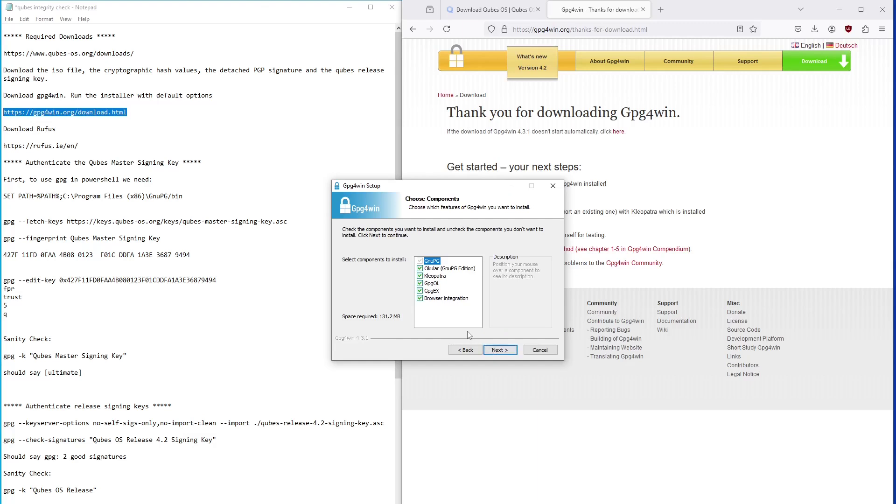
click(500, 351)
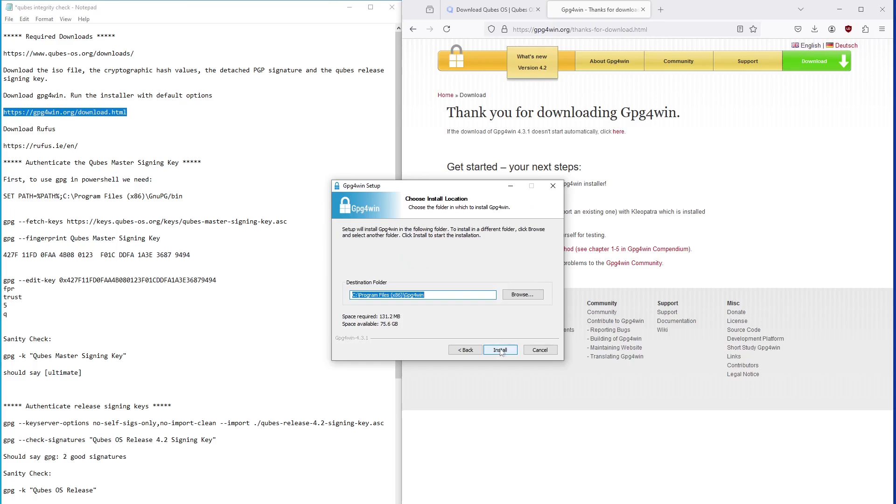
click(502, 351)
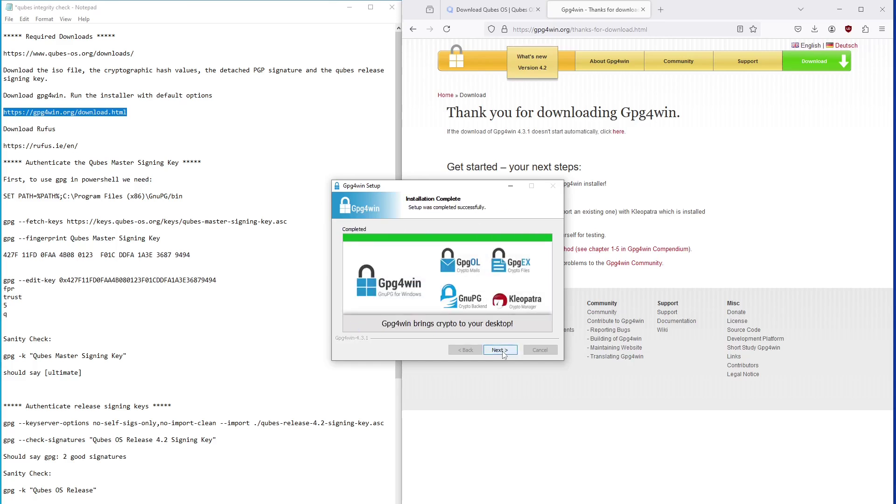
click(500, 351)
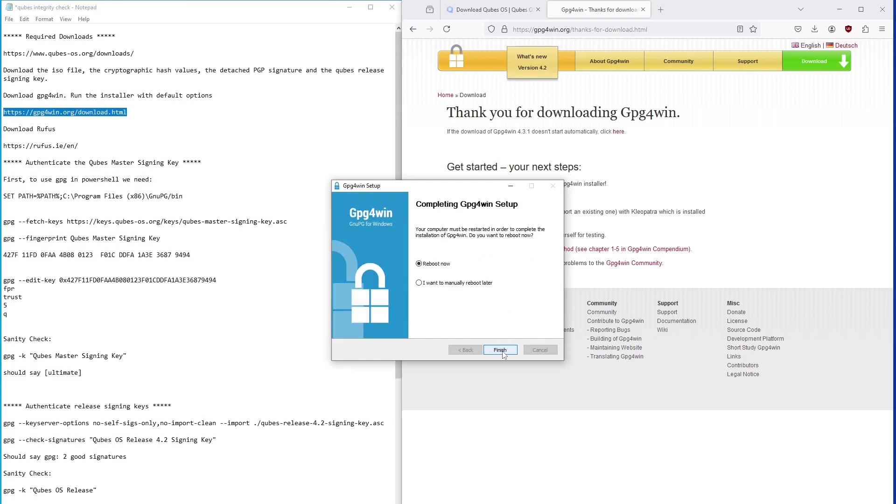
click(420, 283)
click(504, 350)
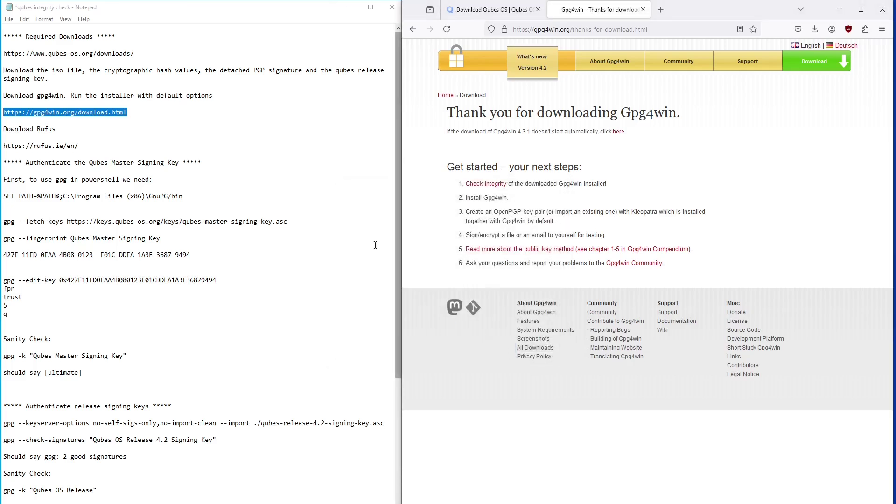
drag(83, 146, 2, 145)
Step: Copy the Rufus address into a new tab and download rufus-4.5.exe from rufus.ie
right_click(47, 144)
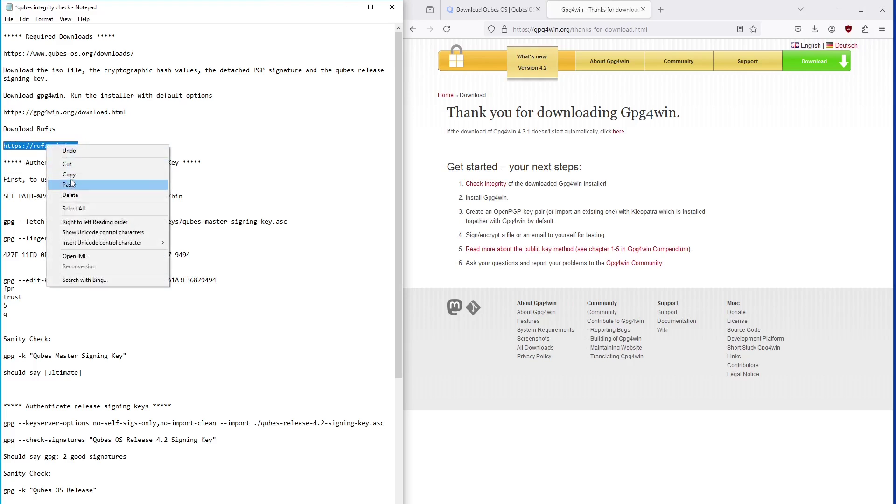
click(65, 175)
click(663, 10)
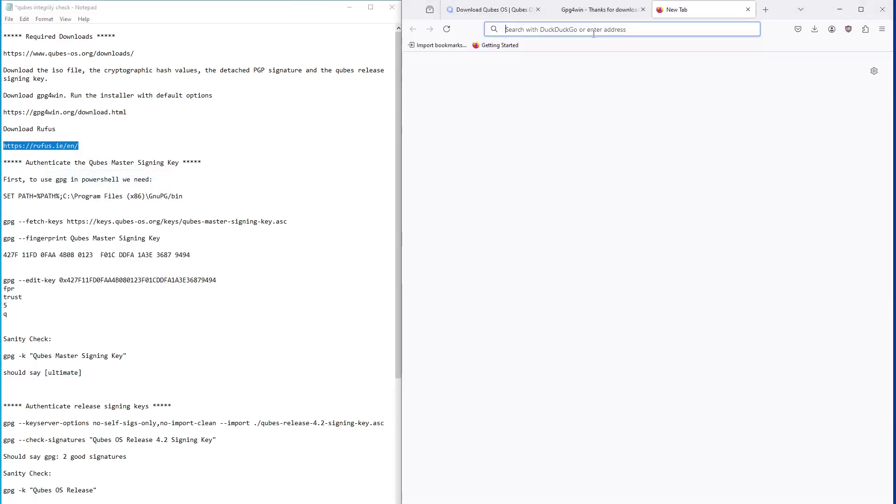
key(ctrl+v)
key(Return)
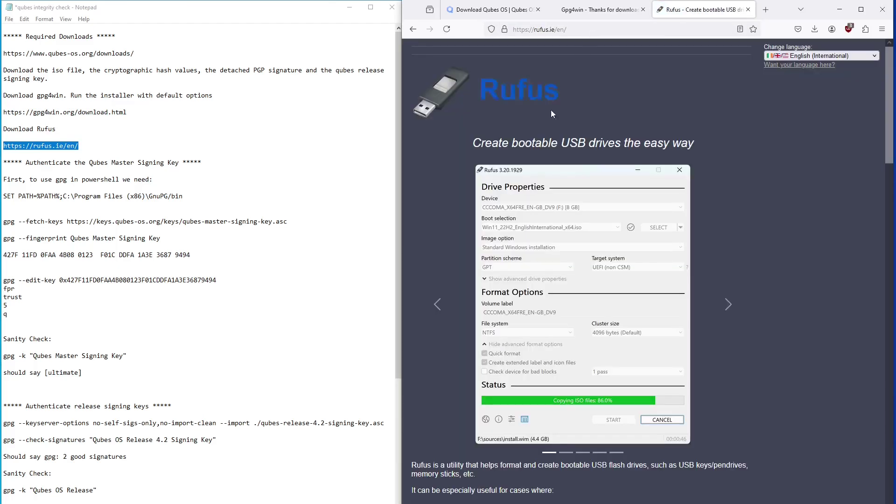
scroll(477, 311, down, 6)
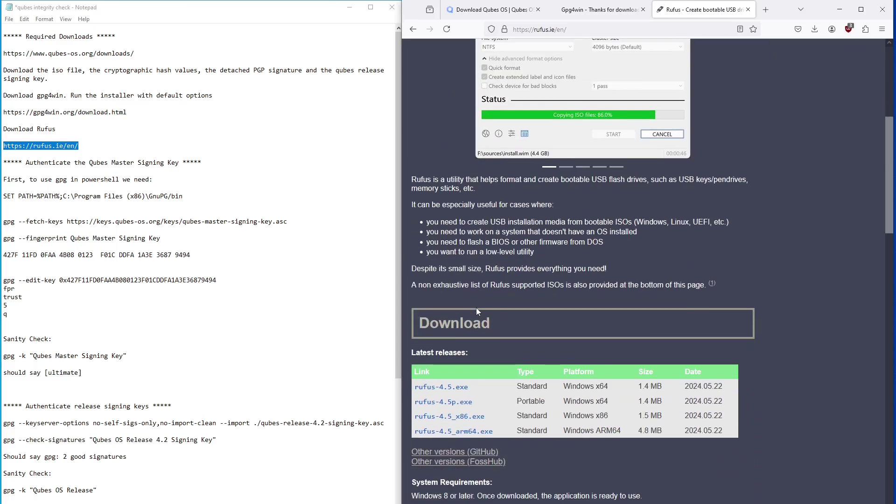
click(451, 390)
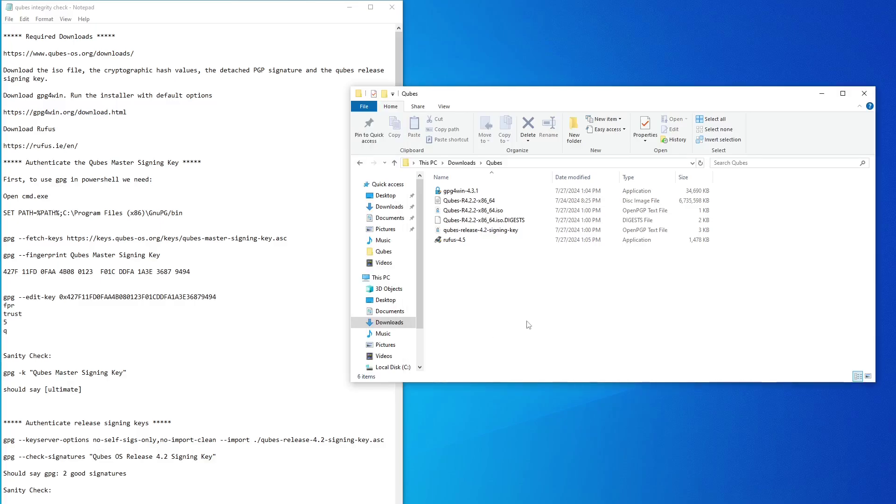
Step: Launch a Command Prompt window via the Start search for cmd
drag(48, 197, 2, 198)
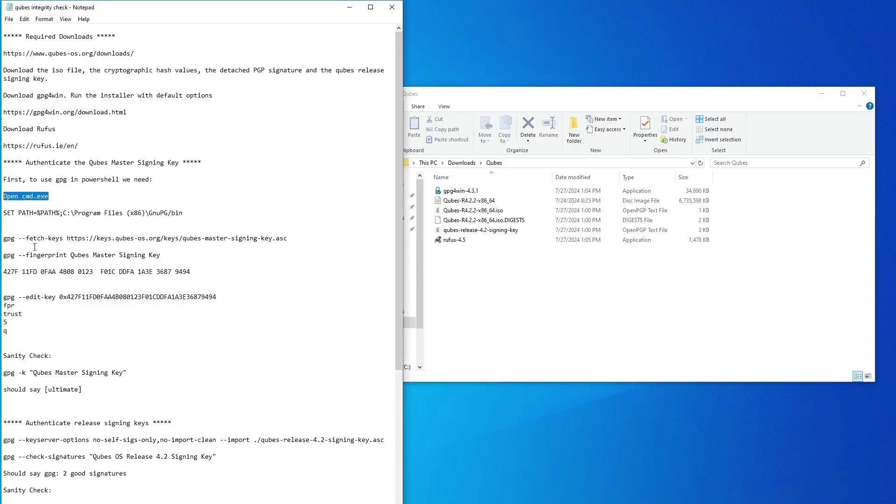
key(super)
text(cmd)
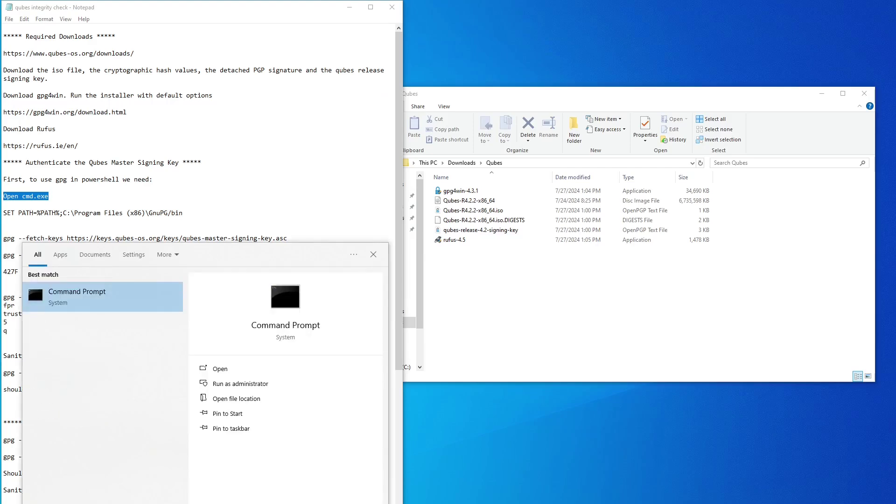
key(Return)
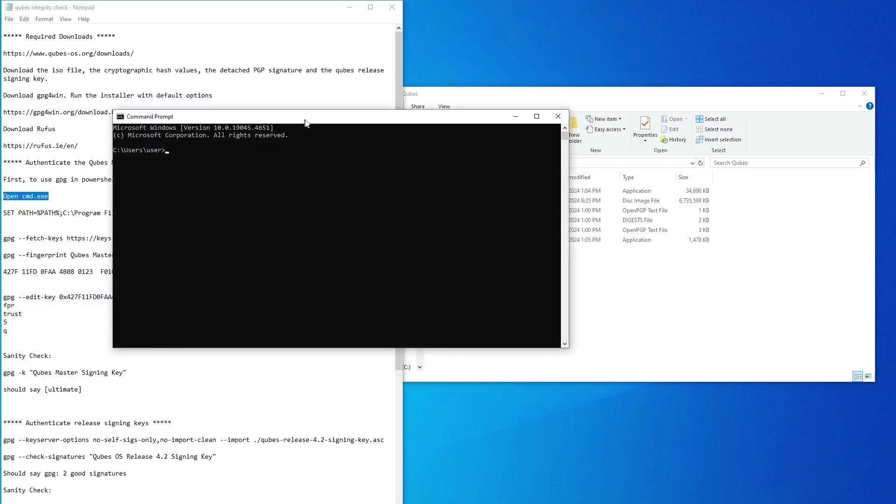
Step: Paste and run SET PATH=%PATH%;C:\Program Files (x86)\GnuPG/bin in Command Prompt
drag(304, 121, 567, 158)
drag(184, 213, 3, 212)
right_click(51, 213)
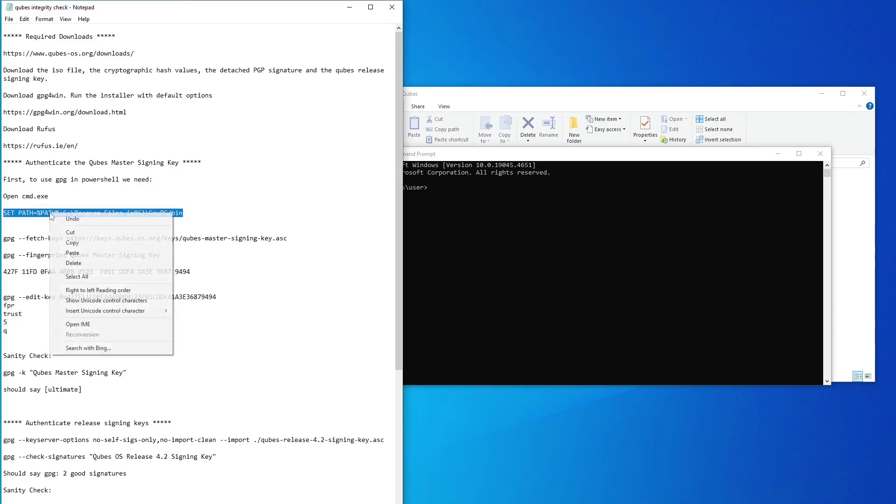
click(70, 242)
click(459, 191)
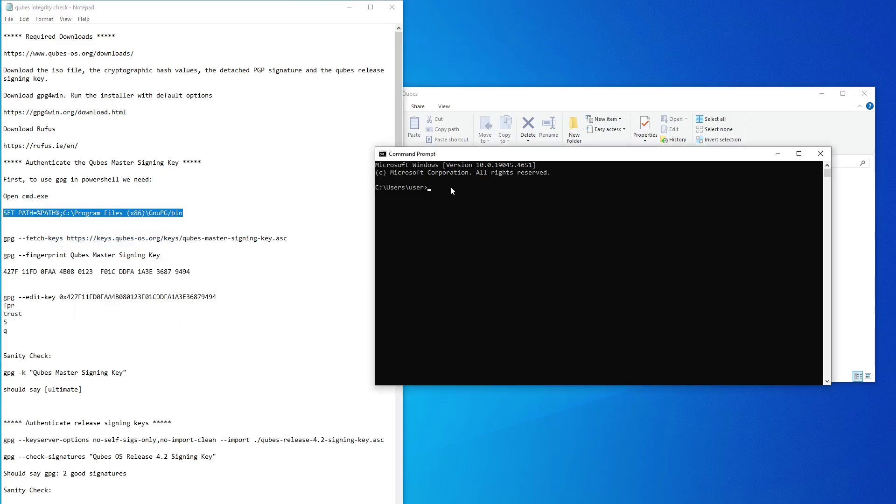
click(451, 187)
key(ctrl+v)
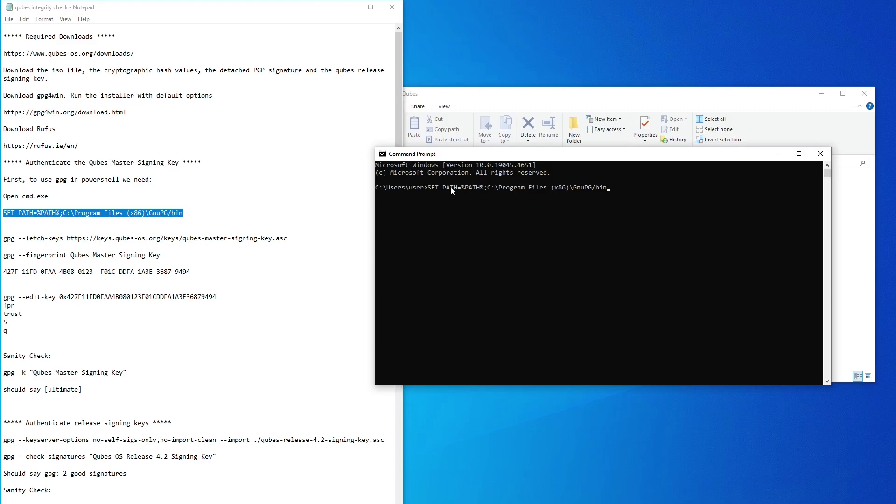
key(Return)
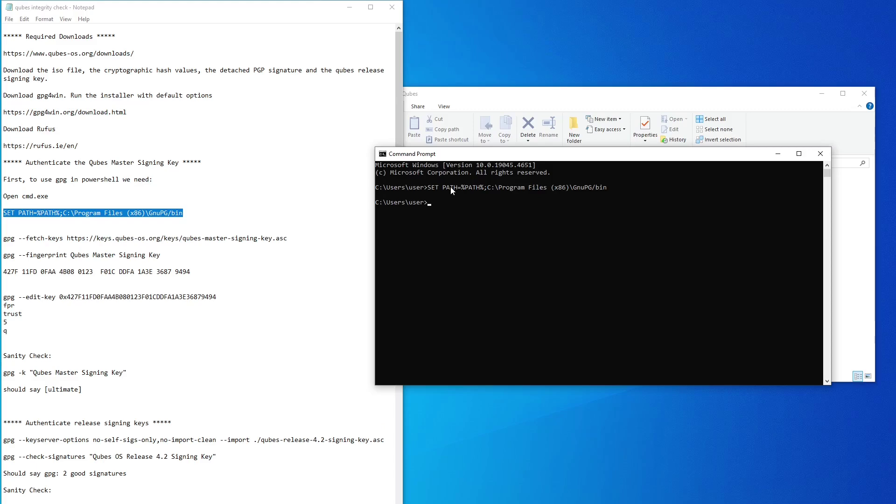
Step: Close Command Prompt and launch an administrator PowerShell from the Qubes folder's File menu
click(821, 154)
click(653, 280)
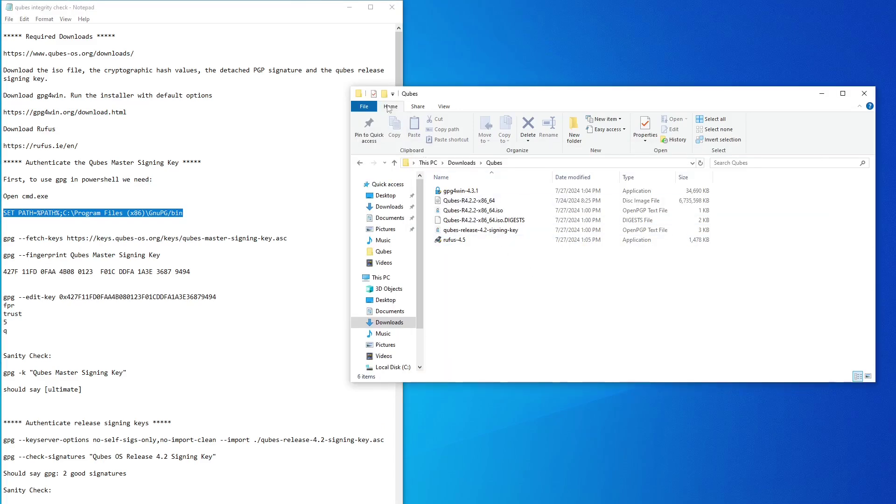
click(369, 108)
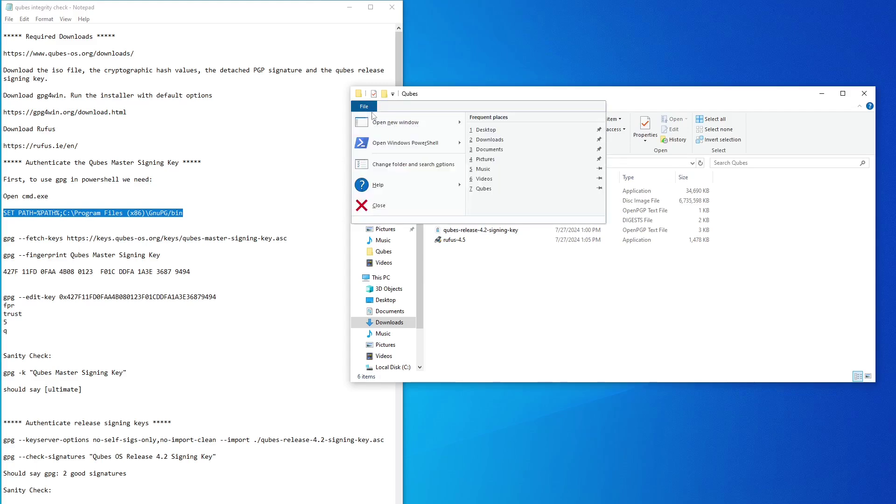
mouse_move(394, 145)
click(507, 148)
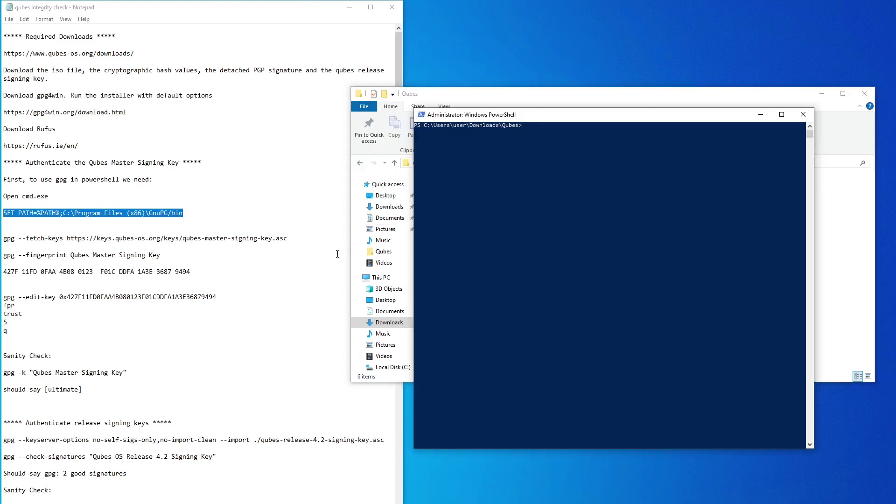
click(323, 254)
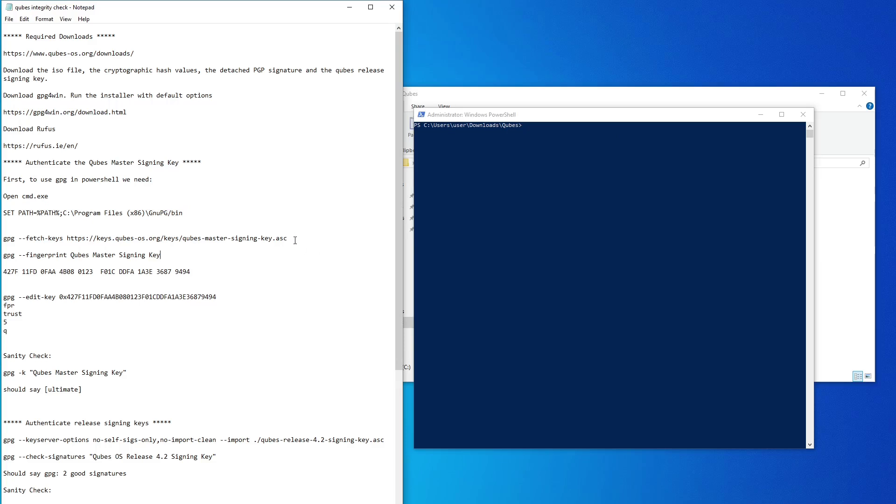
drag(288, 239, 3, 236)
Step: Import the Qubes Master Signing Key by running the copied gpg --fetch-keys command
right_click(32, 240)
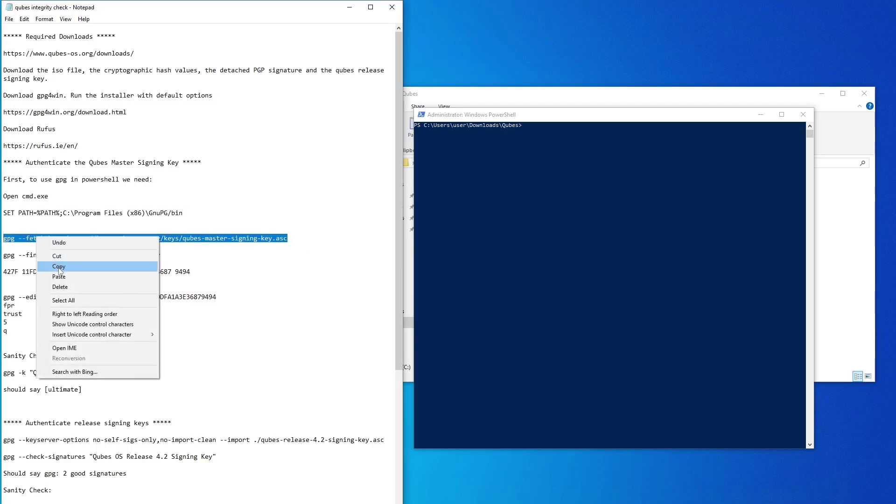
click(51, 264)
click(533, 144)
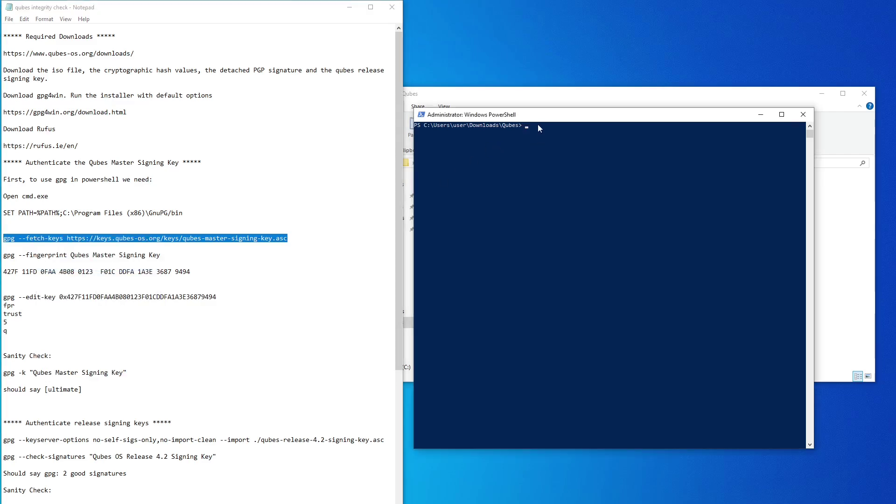
right_click(538, 124)
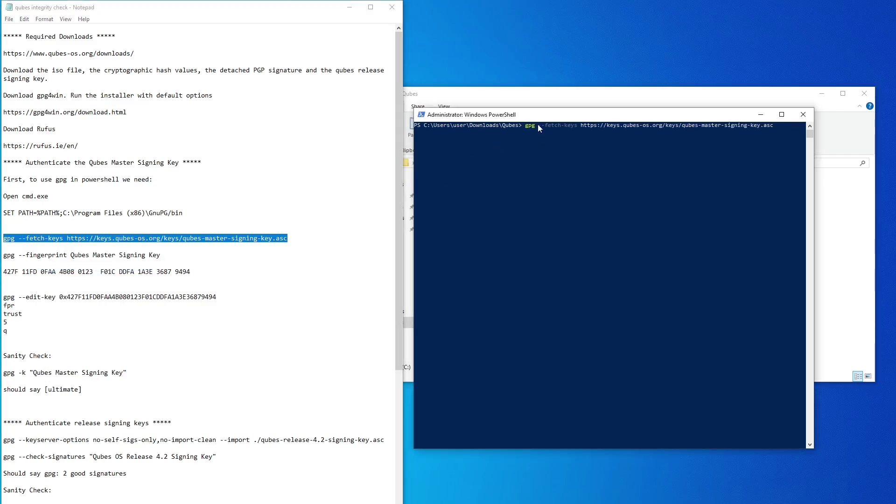
key(Return)
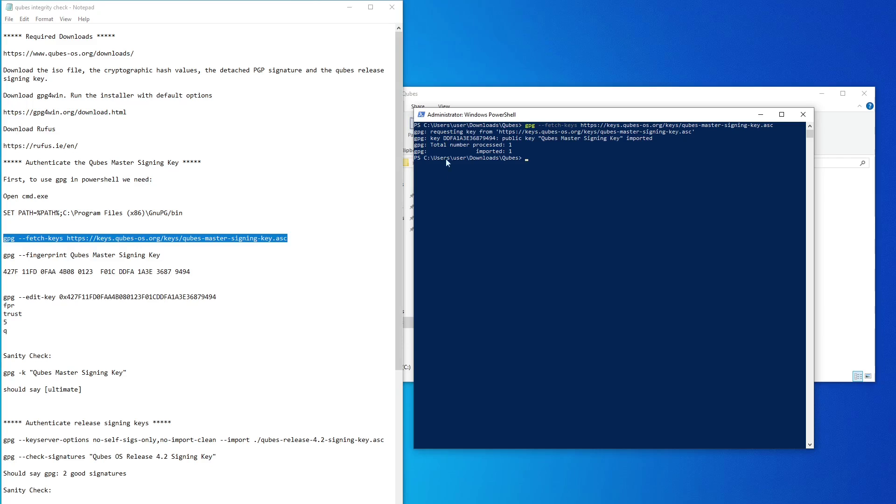
Step: Run gpg --fingerprint to display the master key's fingerprint, 427F 11FD … 3687 9494
drag(161, 258, 4, 256)
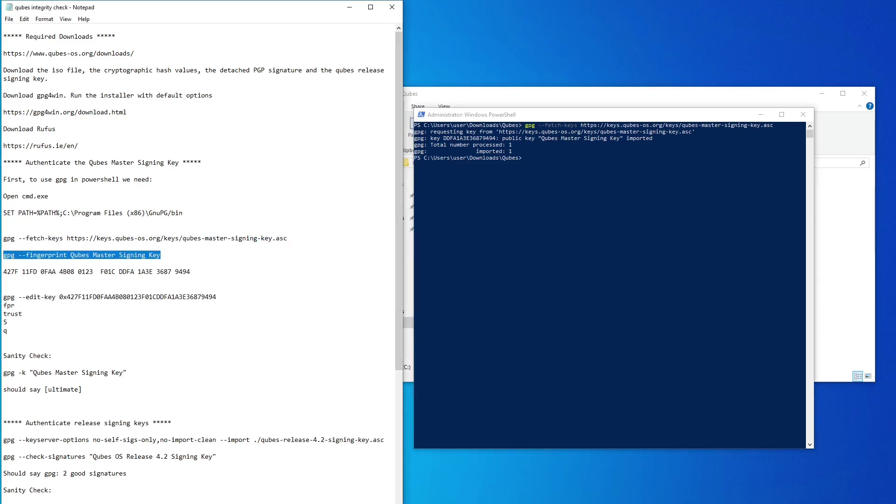
click(550, 164)
click(544, 156)
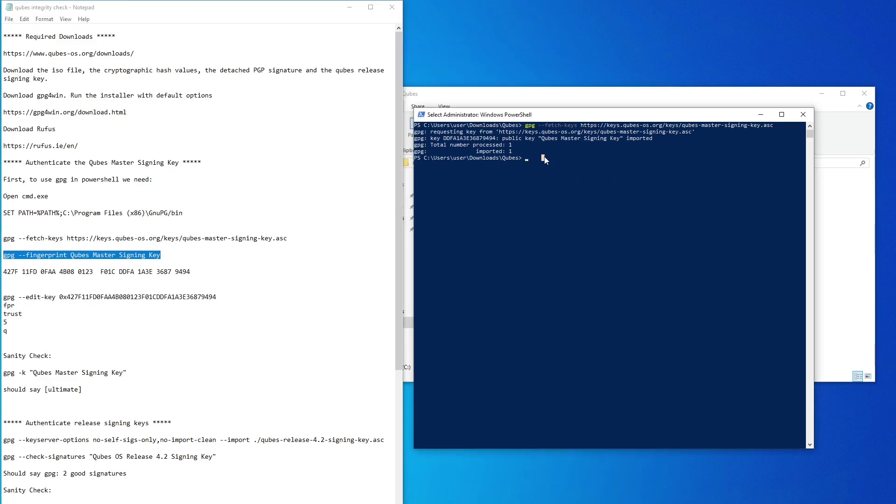
right_click(544, 156)
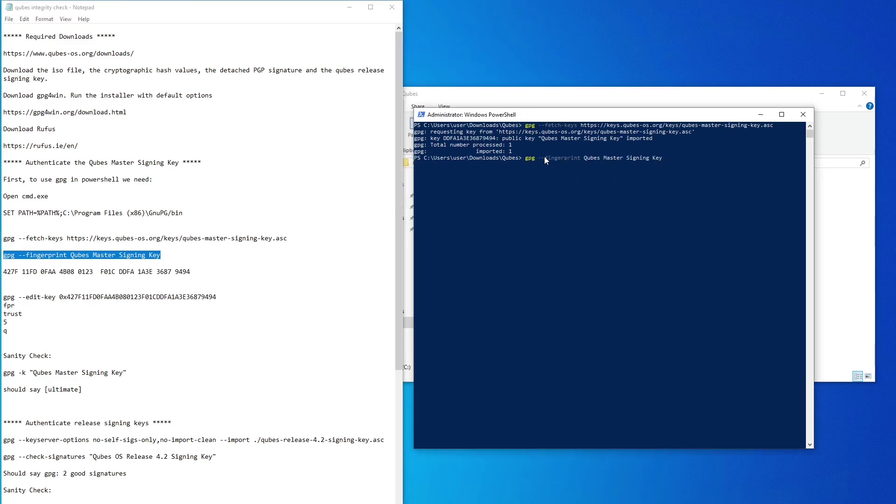
key(Return)
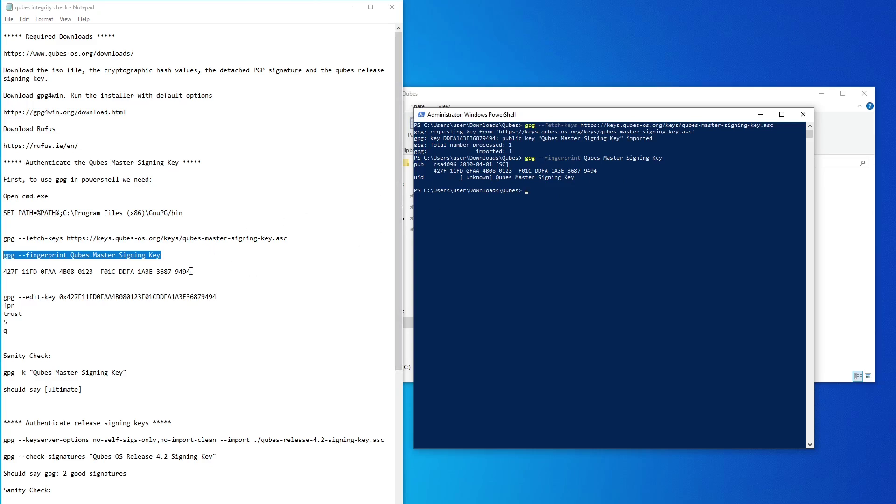
drag(221, 299, 3, 299)
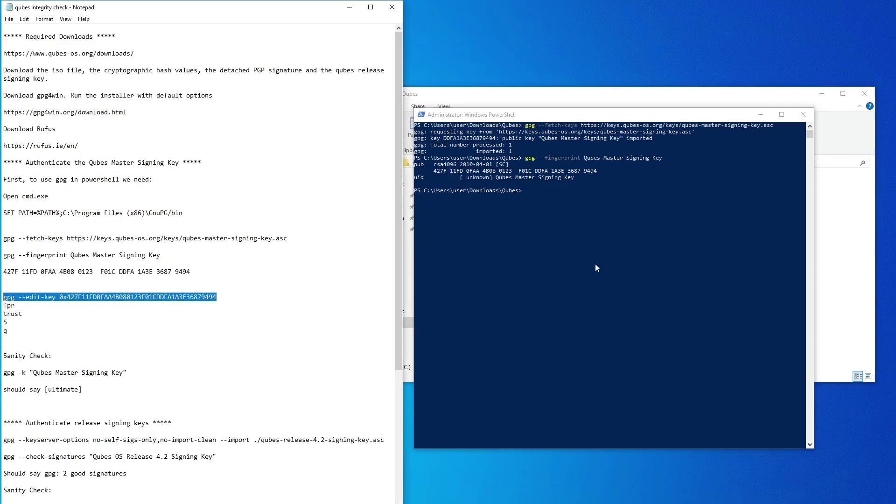
Step: Start gpg --edit-key on the master signing key and show its fingerprint with fpr
click(549, 198)
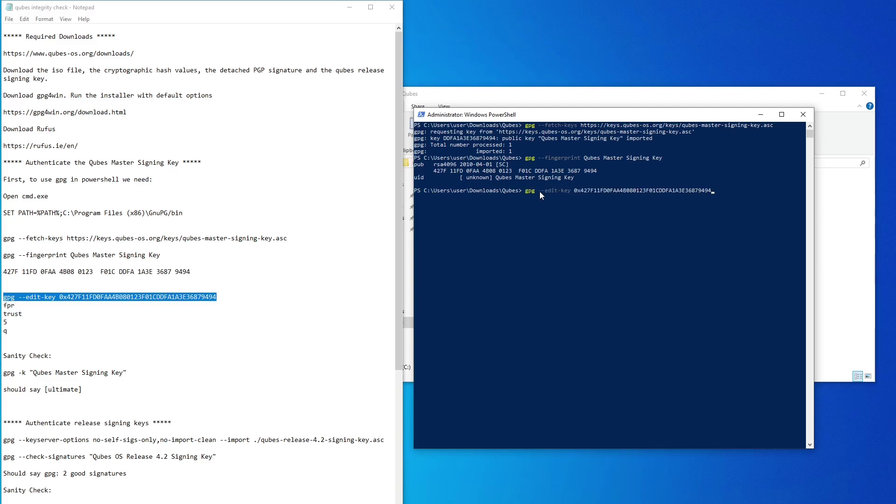
right_click(540, 192)
key(Return)
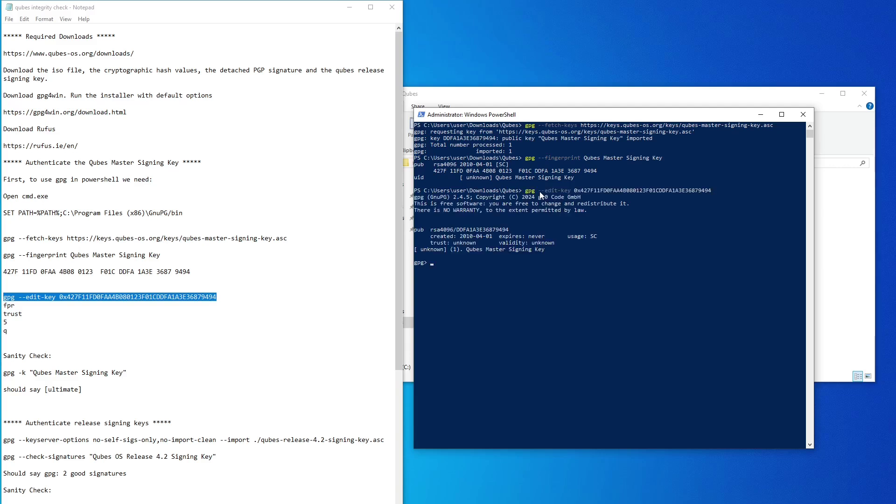
text(fpr)
key(Return)
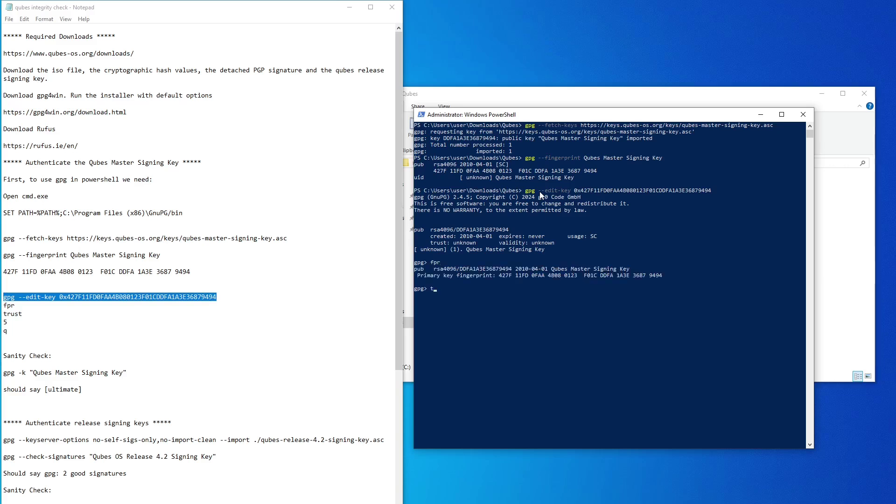
Step: Set the key's trust to level 5 (ultimate), confirm with y, and quit the editor
text(trust)
key(Return)
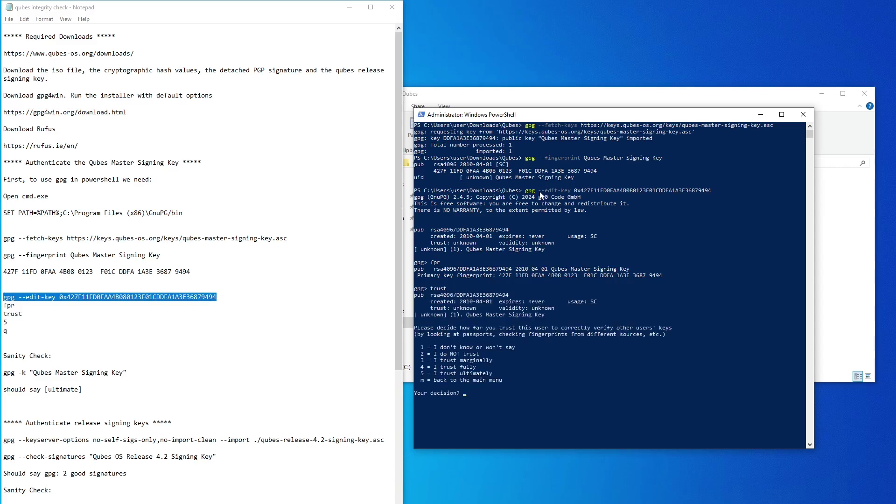
text(5)
key(Return)
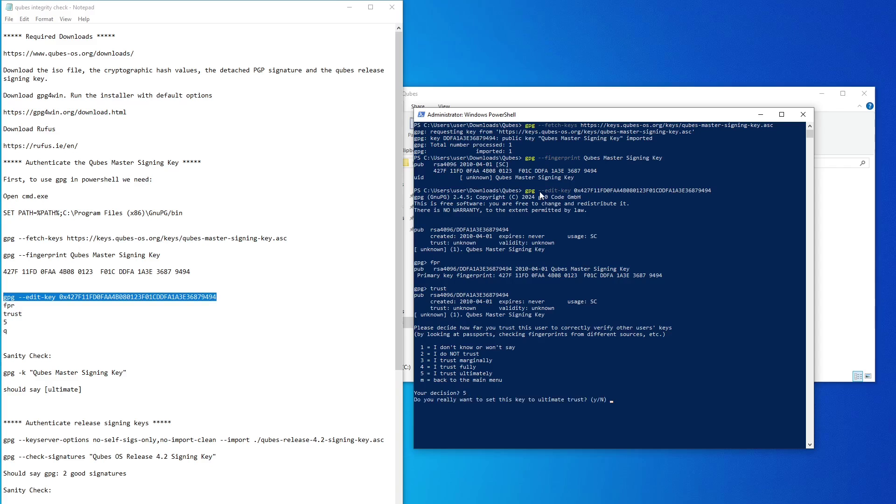
text(y)
key(Return)
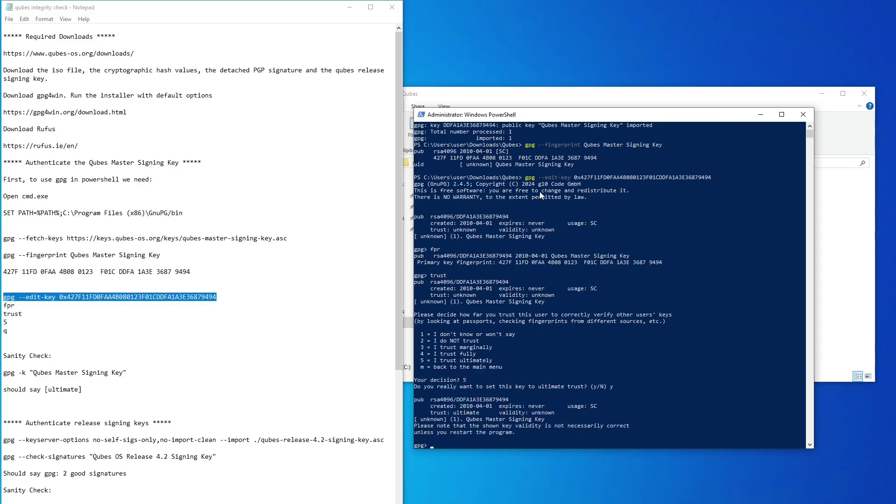
text(q)
key(Return)
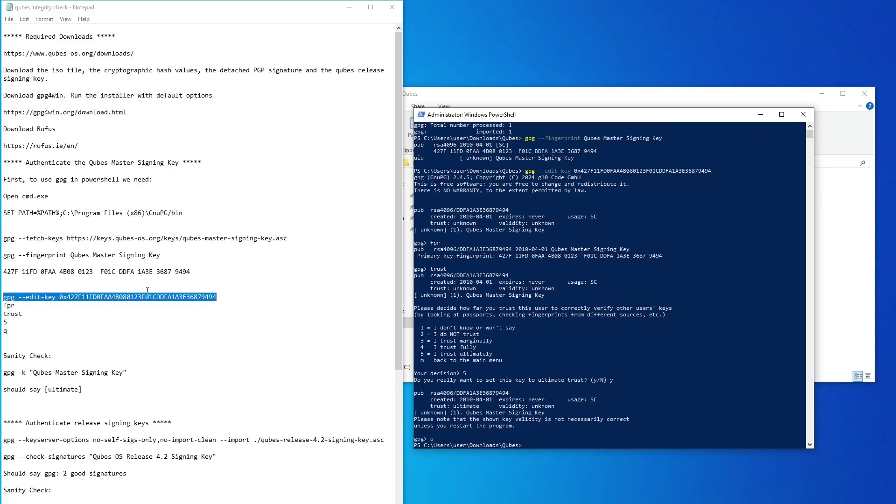
Step: Run gpg -k "Qubes Master Signing Key" to confirm it is listed as [ultimate]
drag(126, 374, 3, 373)
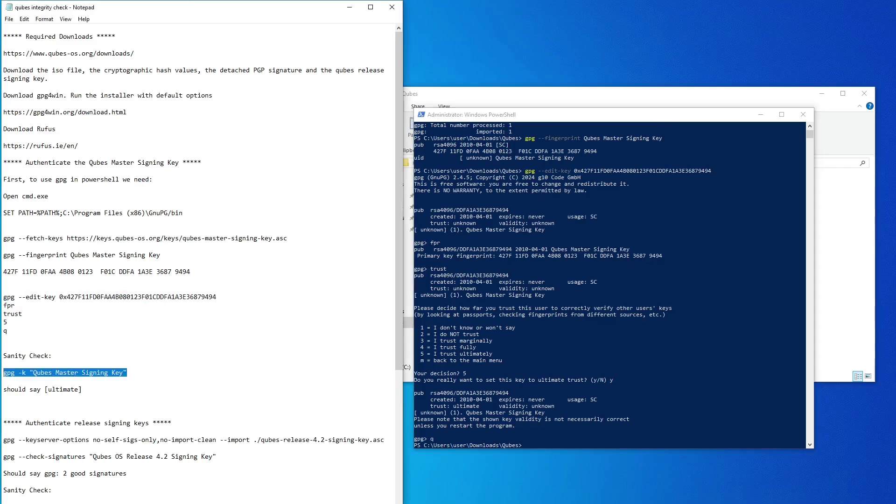
click(533, 443)
right_click(533, 443)
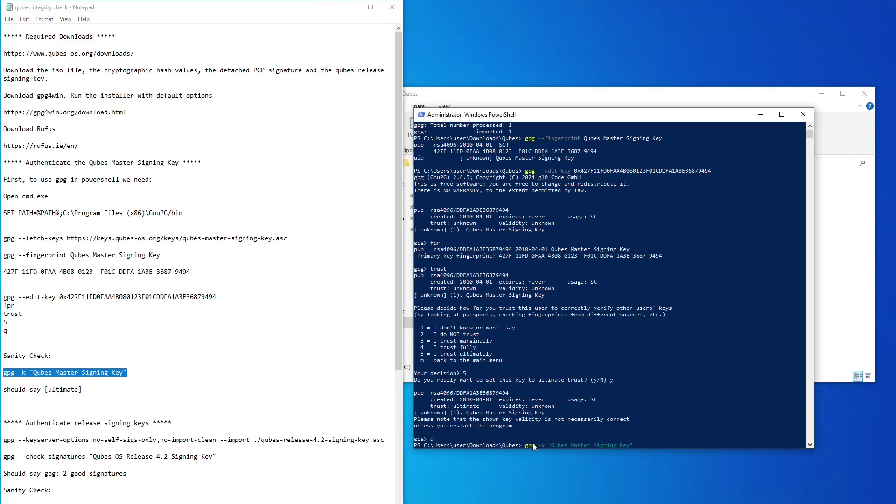
key(Return)
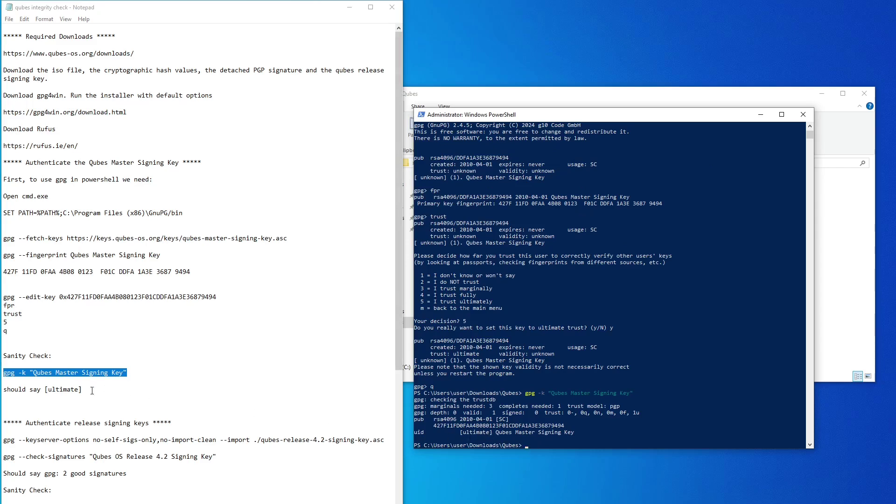
click(140, 452)
Step: Import the Qubes OS Release 4.2 signing key with the copied gpg import command
scroll(141, 444, down, 3)
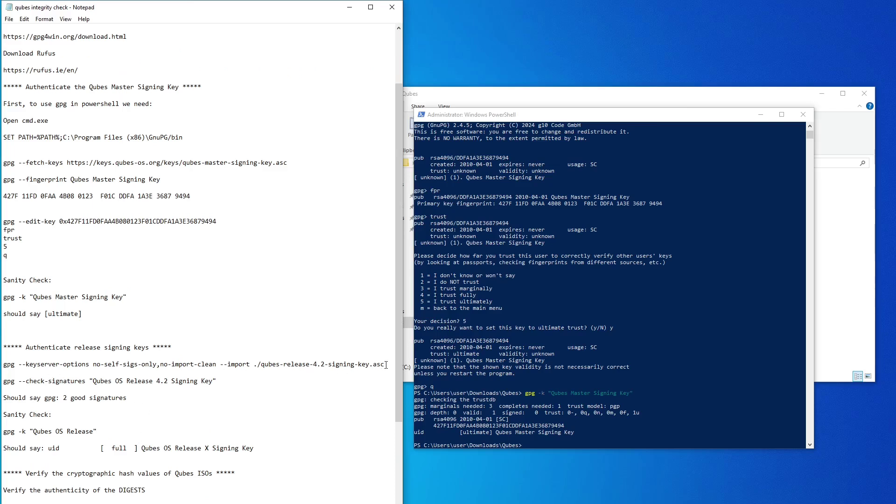
drag(385, 365, 3, 365)
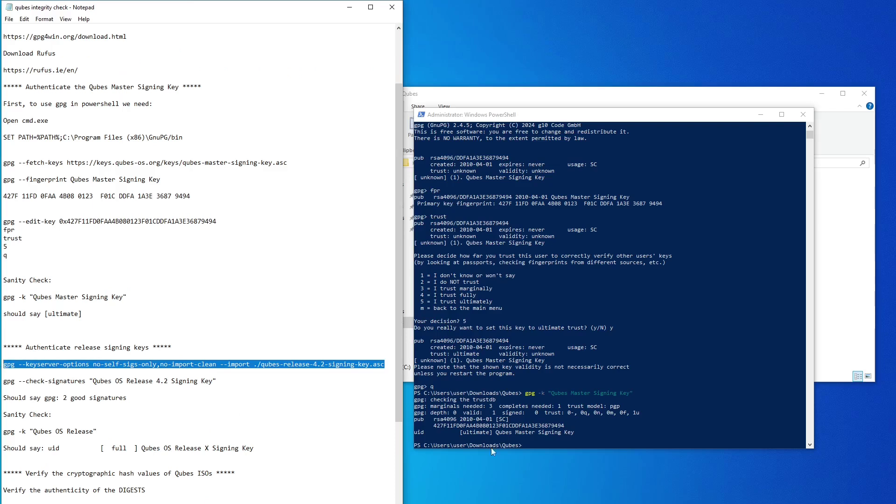
click(542, 441)
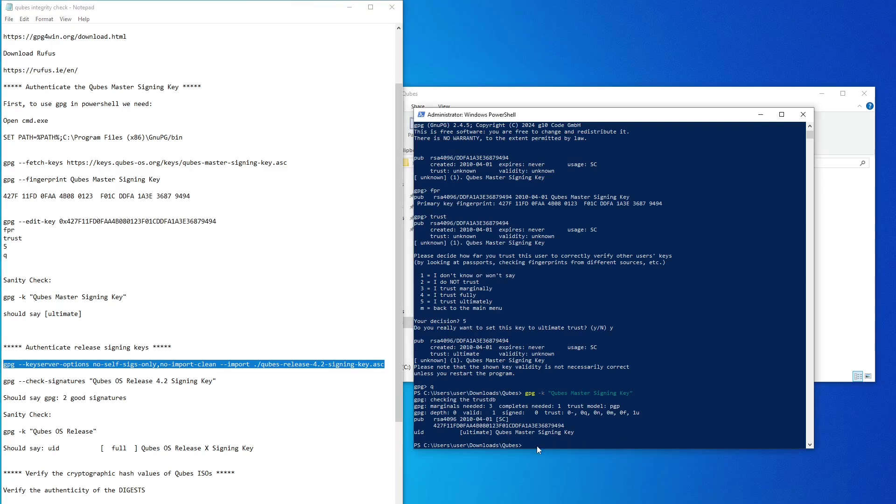
right_click(537, 446)
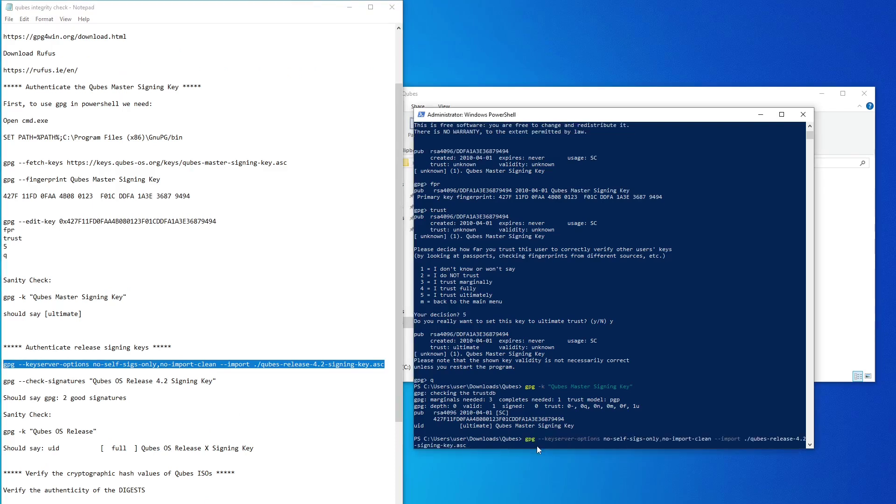
key(Return)
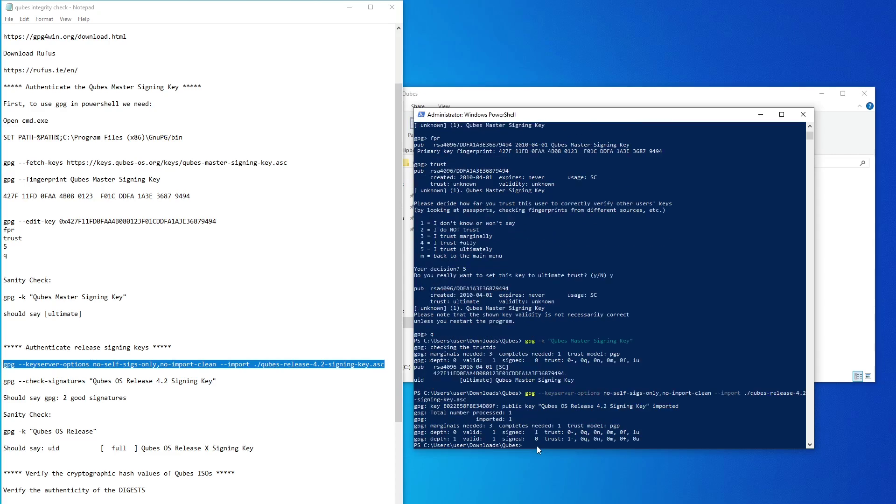
Step: Run gpg --check-signatures on the release key and confirm 2 good signatures
drag(217, 381, 3, 381)
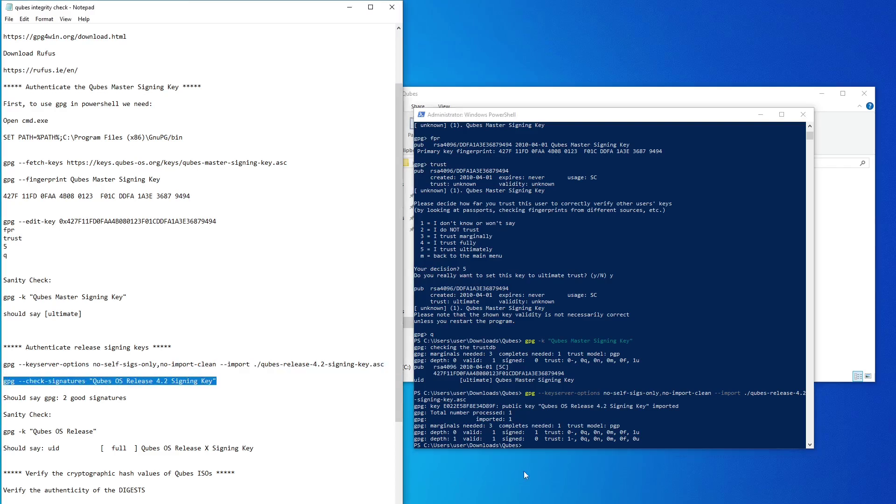
click(536, 443)
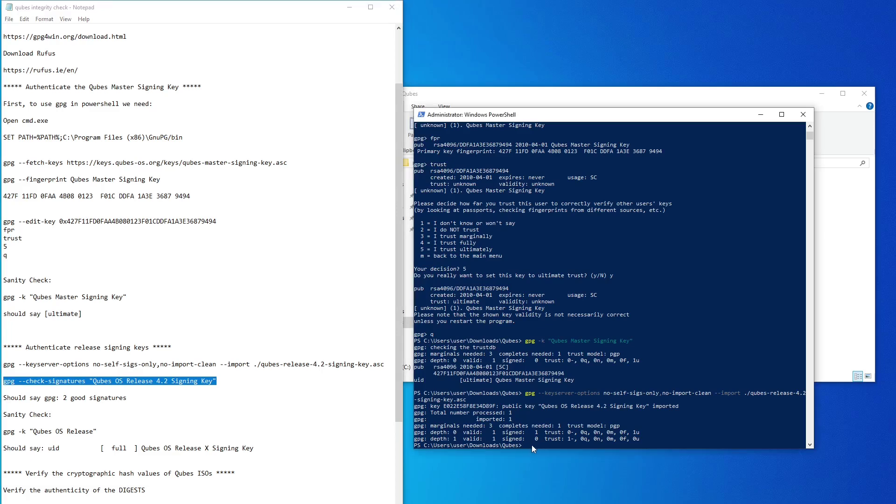
right_click(531, 444)
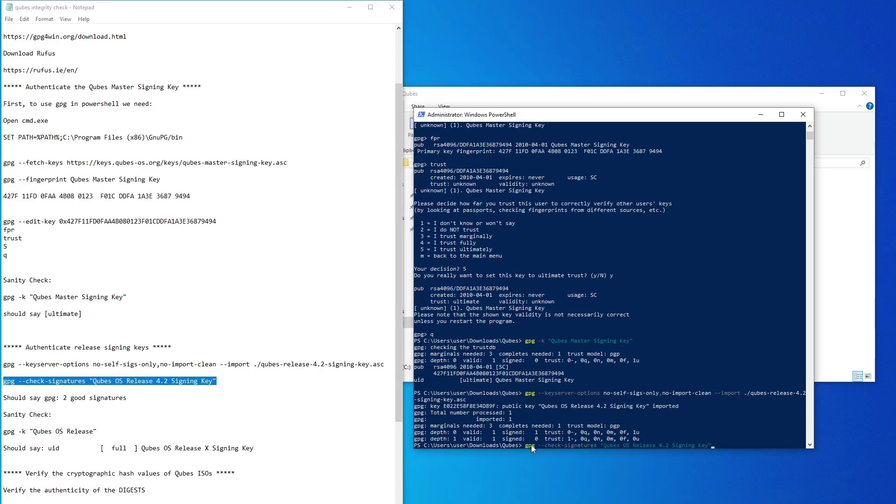
key(Return)
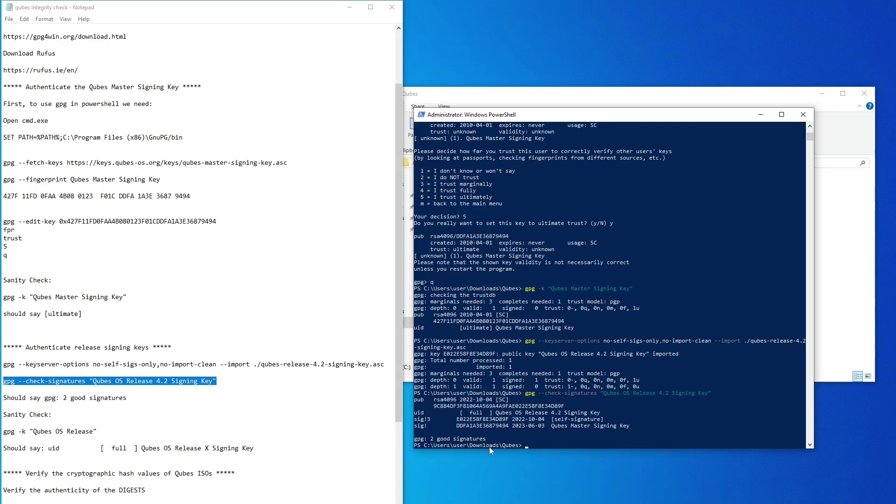
drag(488, 439, 430, 438)
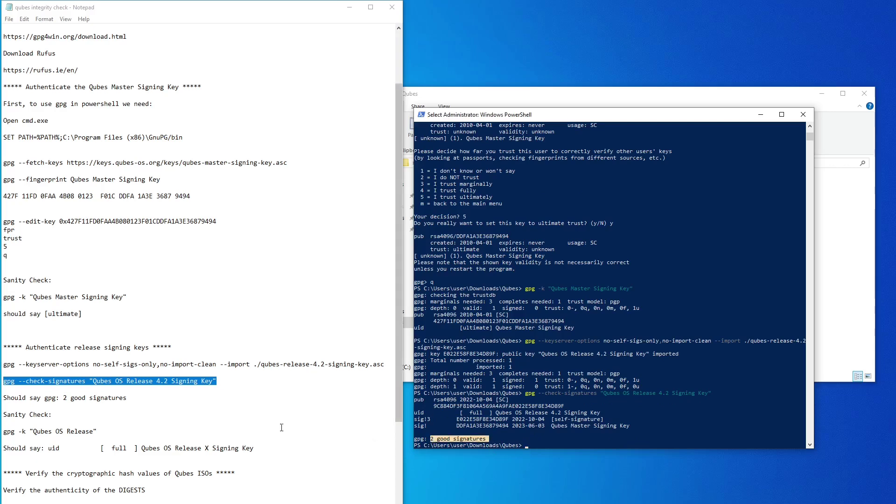
Step: List the key with gpg -k "Qubes OS Release" to confirm [full] trust
click(128, 415)
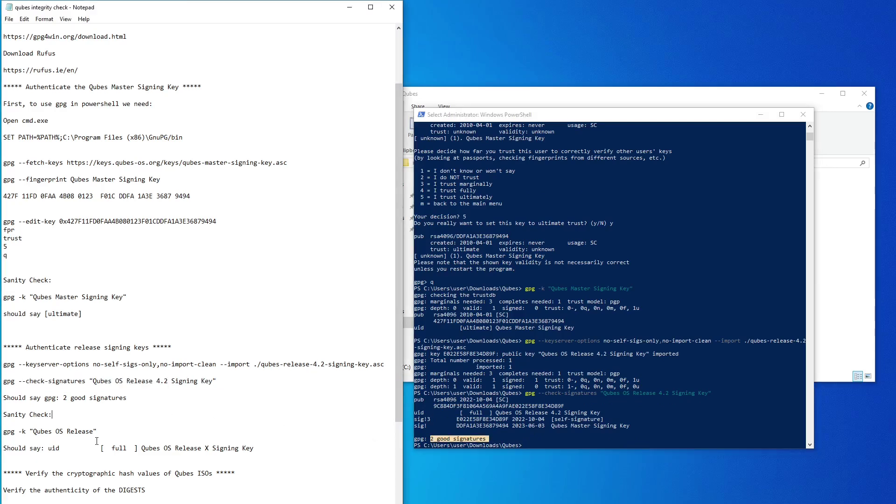
drag(100, 430, 2, 432)
key(ctrl+c)
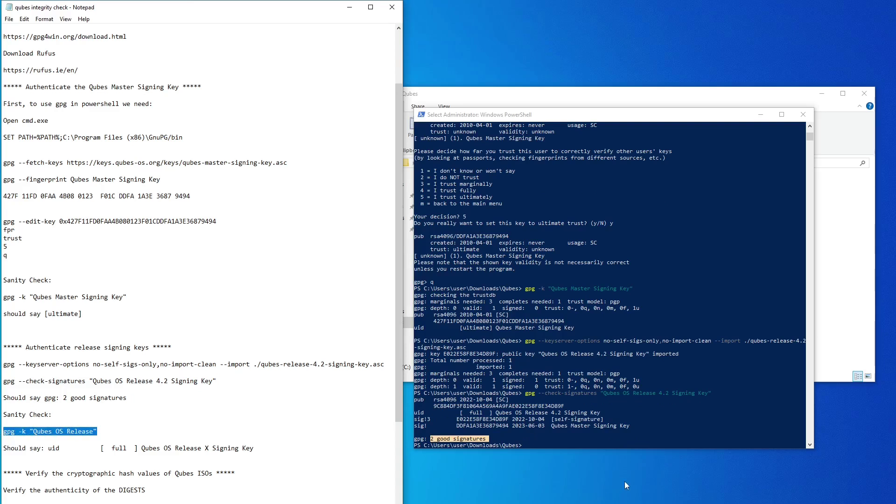
click(530, 445)
key(ctrl+v)
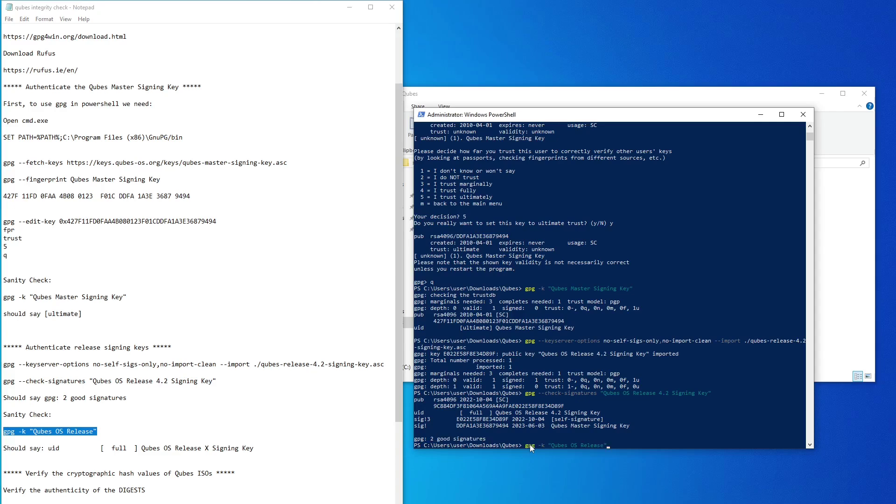
key(Return)
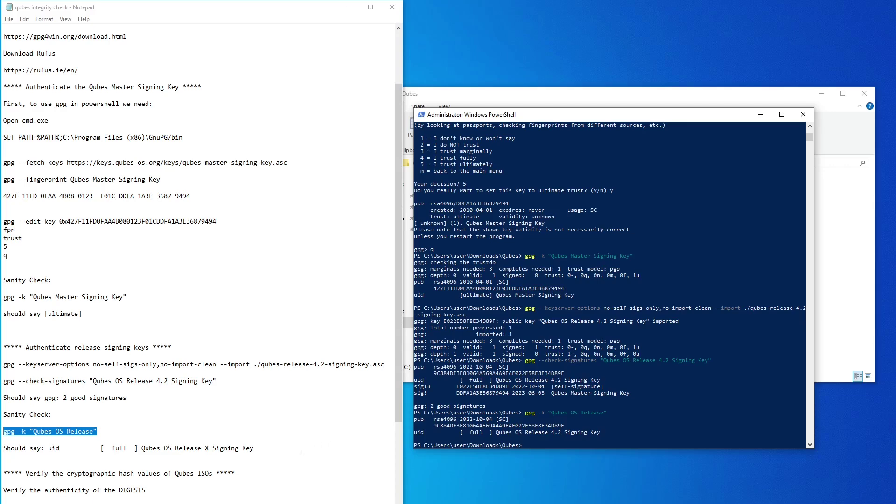
Step: Copy the 'gpg -v --verify Qubes-R4.2.2-x86_64.iso.DIGESTS' line from the notes to the PowerShell prompt
click(281, 454)
scroll(281, 453, down, 2)
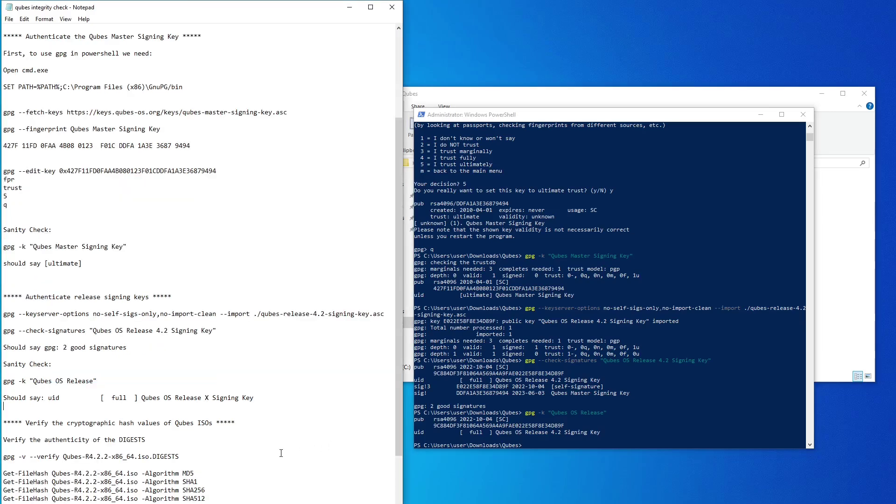
scroll(281, 453, down, 1)
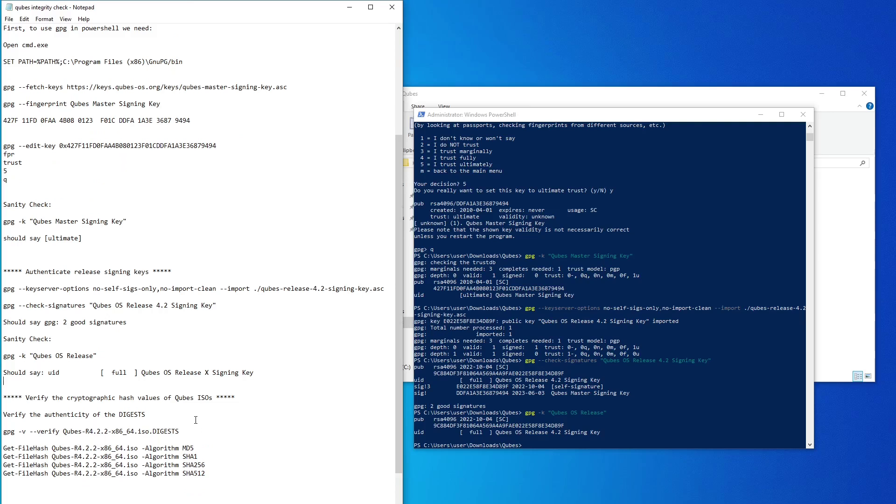
drag(179, 431, 3, 431)
key(ctrl+c)
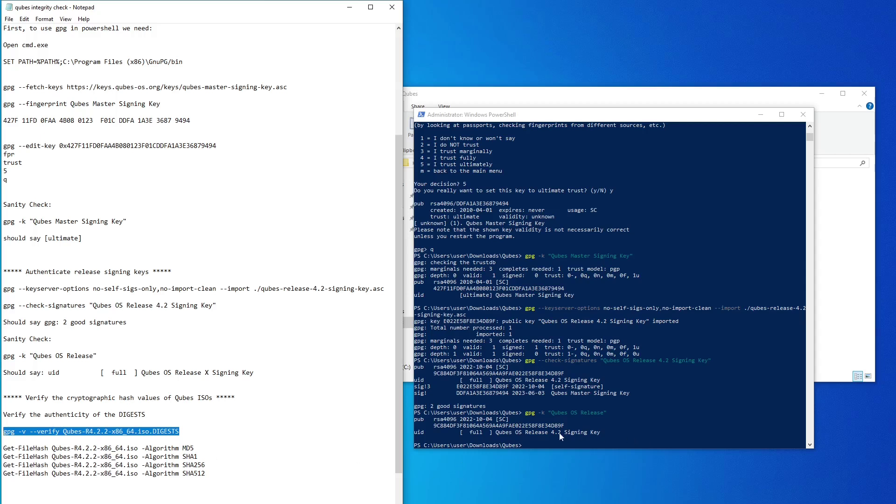
click(535, 445)
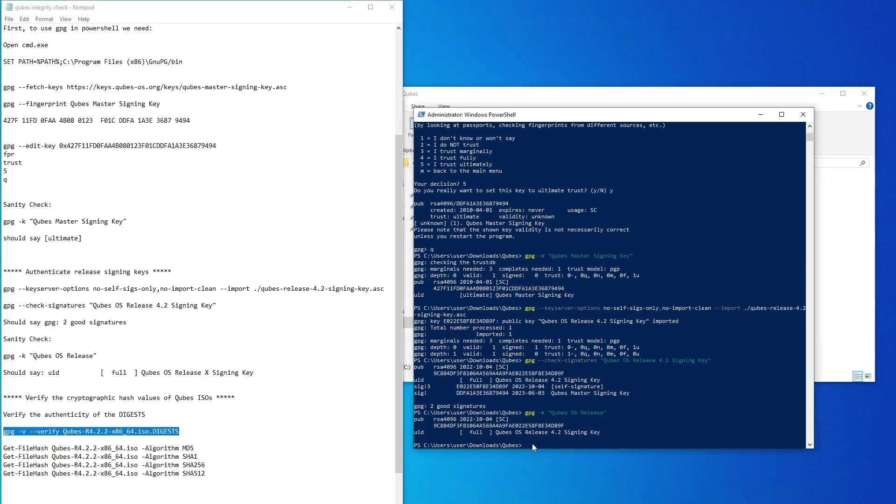
right_click(532, 443)
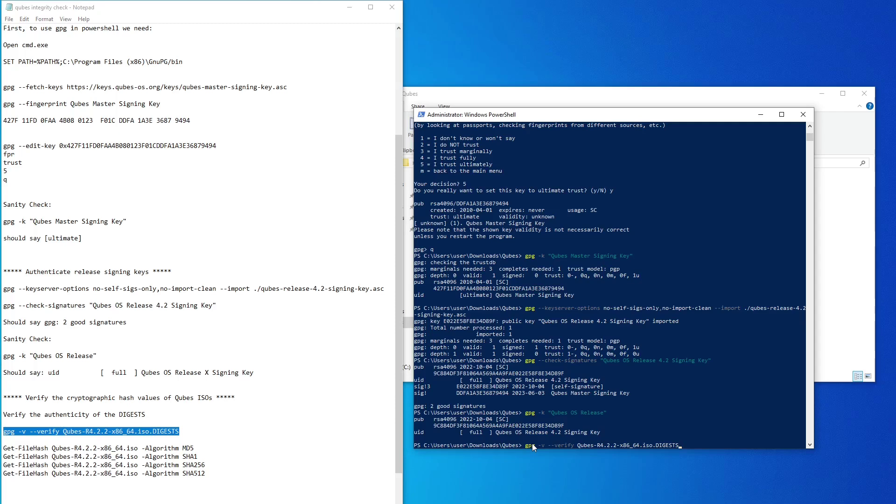
Step: Run the DIGESTS verification and highlight the Good signature from the Qubes OS Release 4.2 Signing Key
key(Return)
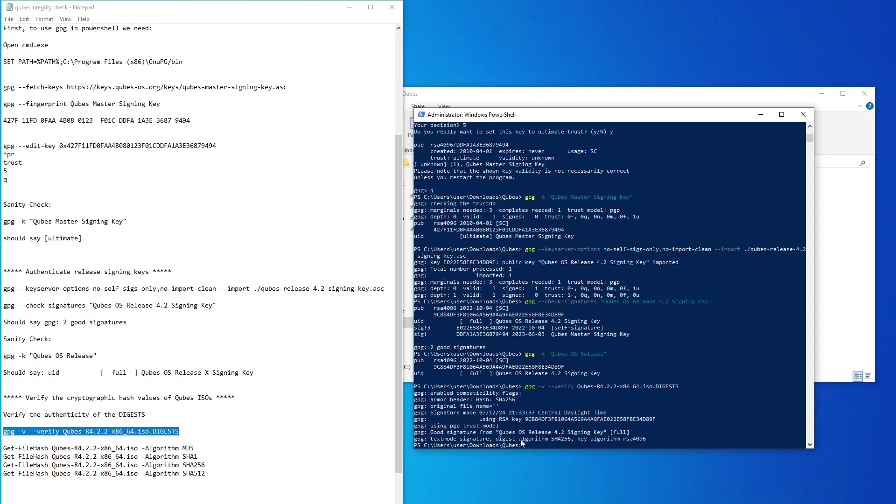
drag(476, 434, 431, 433)
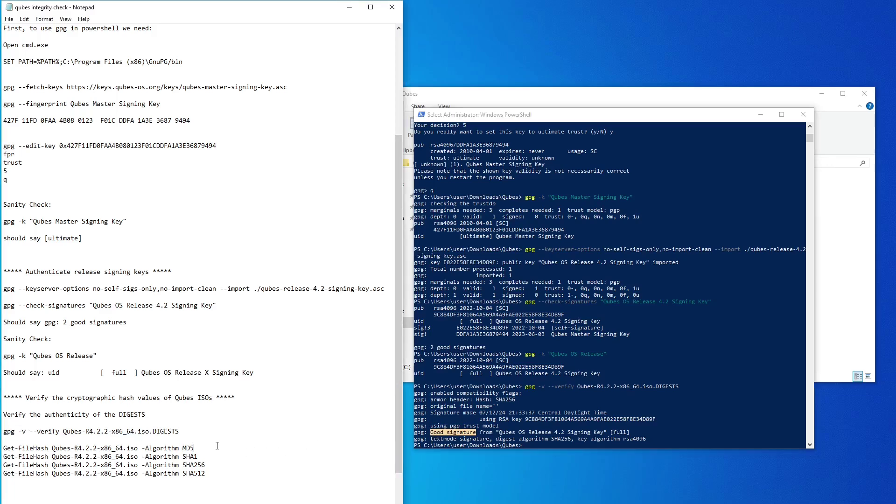
Step: Open Qubes-R4.2.2-x86_64.iso.DIGESTS in Notepad, narrowed and placed at the top-right beside the console
click(625, 94)
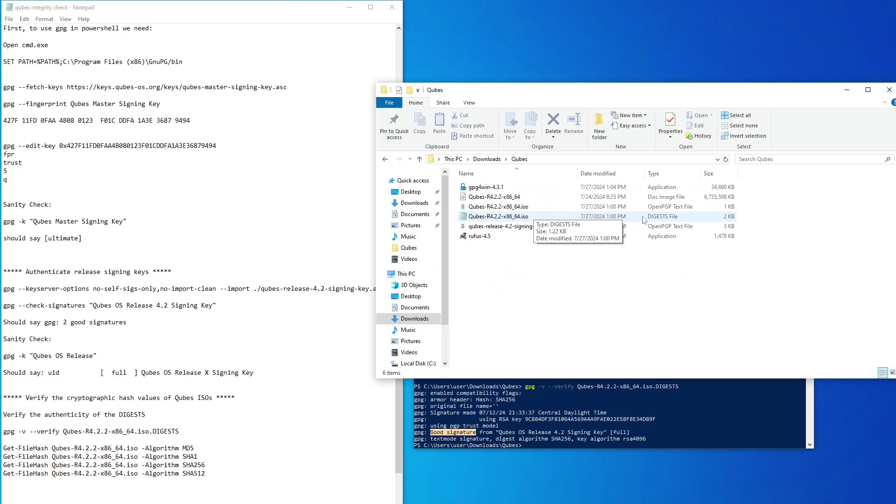
right_click(538, 221)
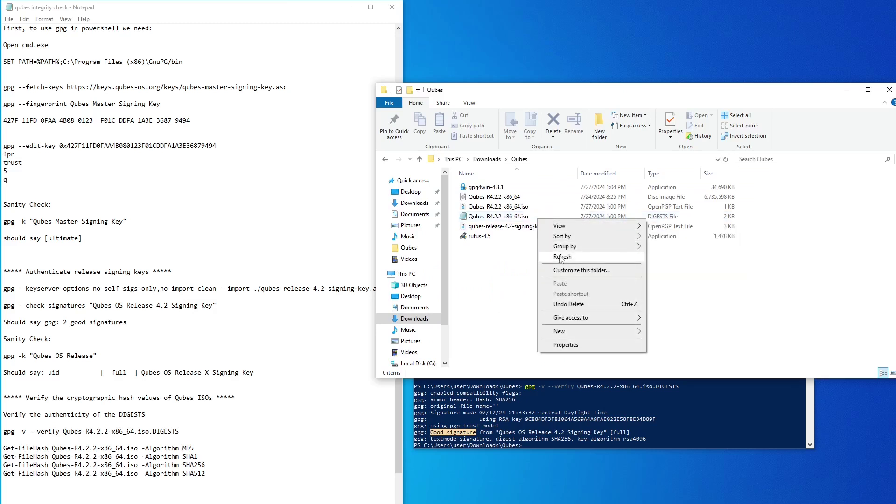
click(514, 218)
right_click(514, 219)
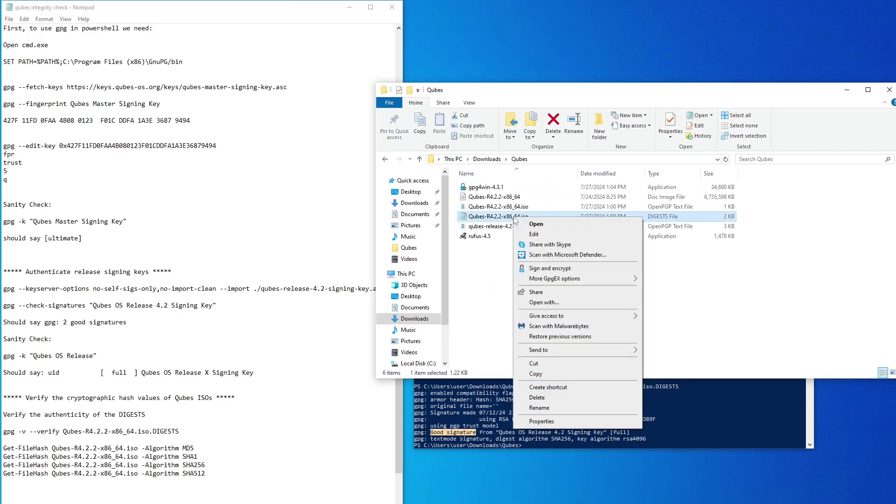
click(534, 234)
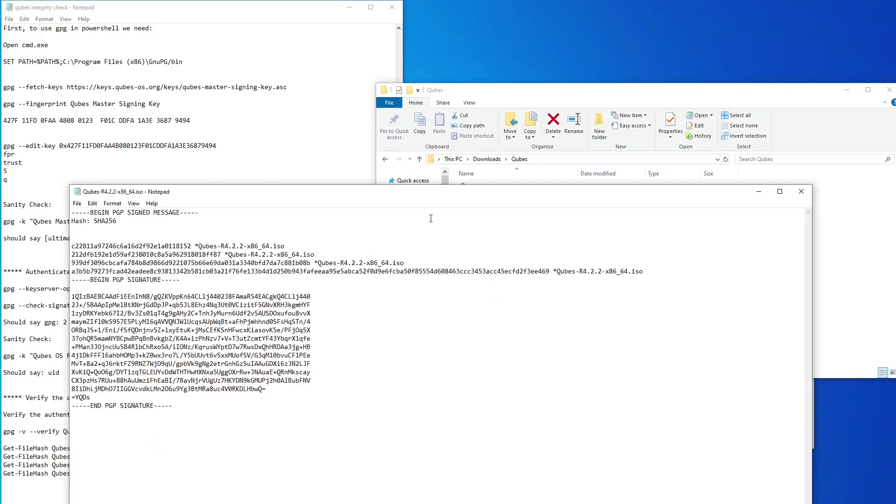
drag(812, 279, 615, 279)
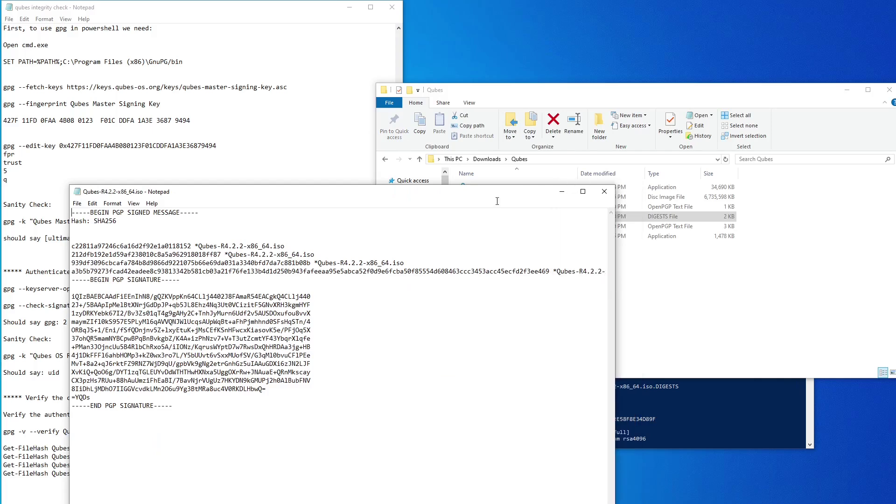
drag(381, 191, 652, 22)
Step: Compute the ISO's MD5 hash with Get-FileHash -Algorithm MD5 and compare it to the DIGESTS value
click(614, 422)
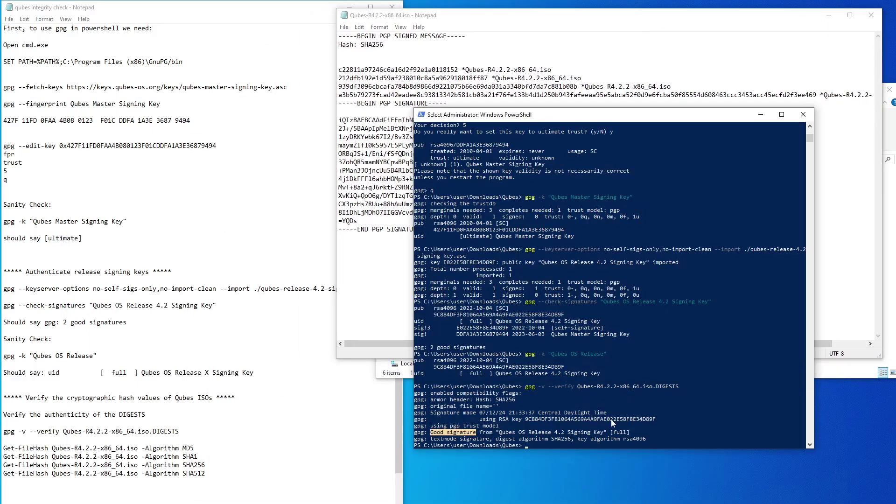
drag(198, 448, 3, 447)
key(ctrl+c)
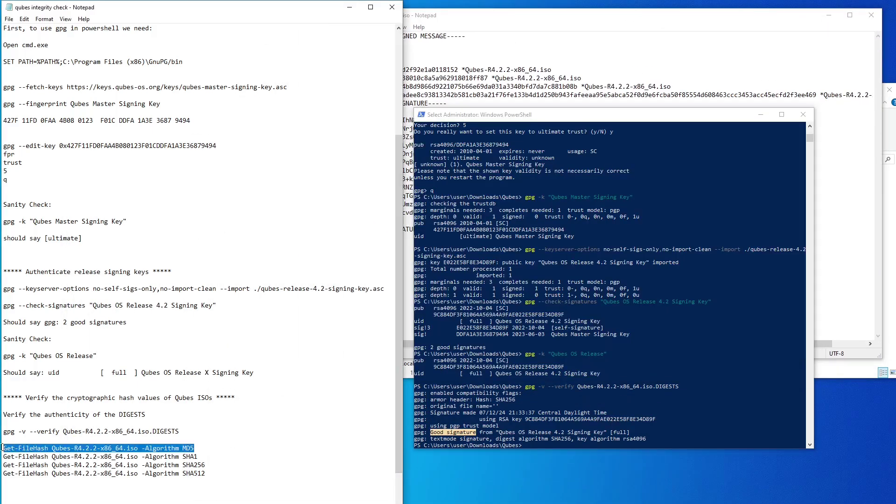
click(533, 444)
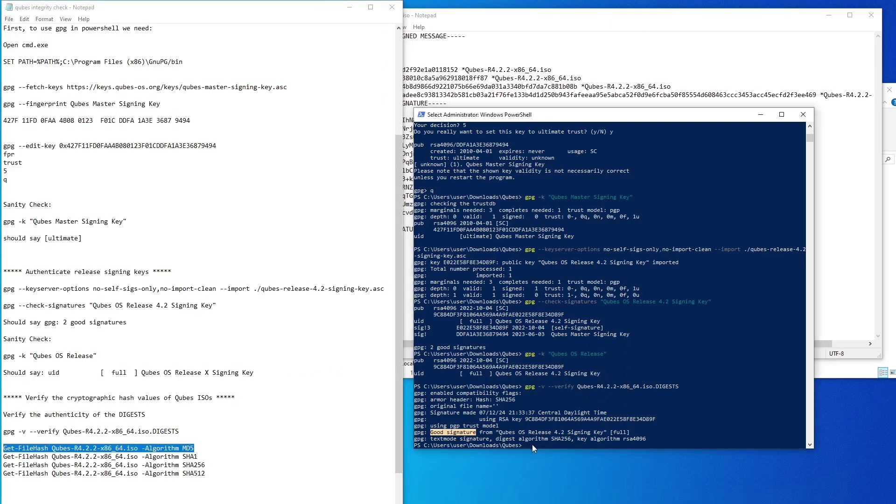
click(532, 444)
right_click(532, 445)
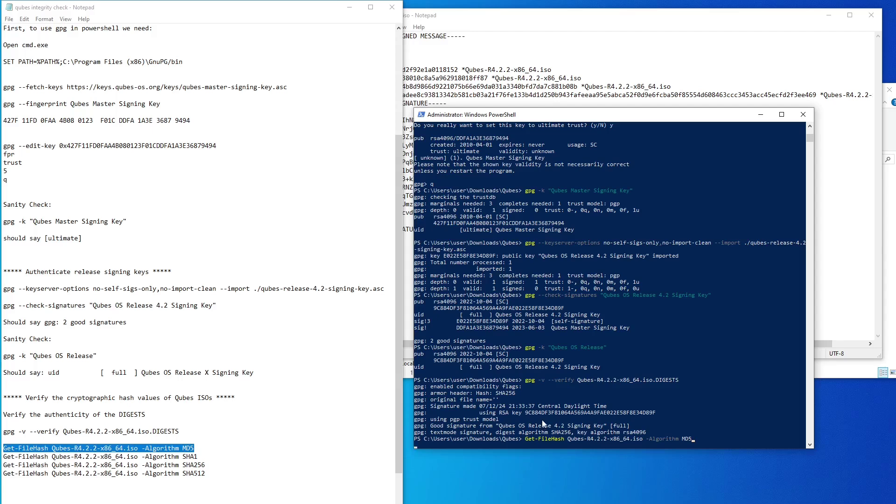
drag(567, 18, 589, 15)
click(597, 410)
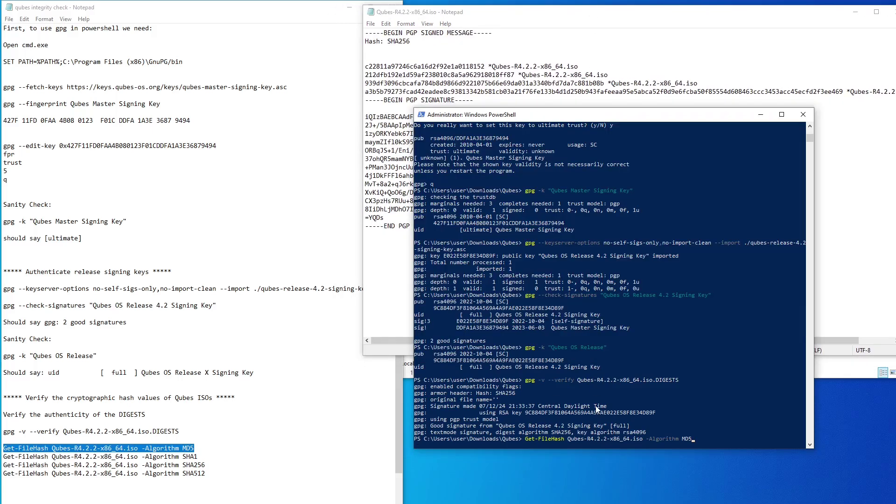
key(Return)
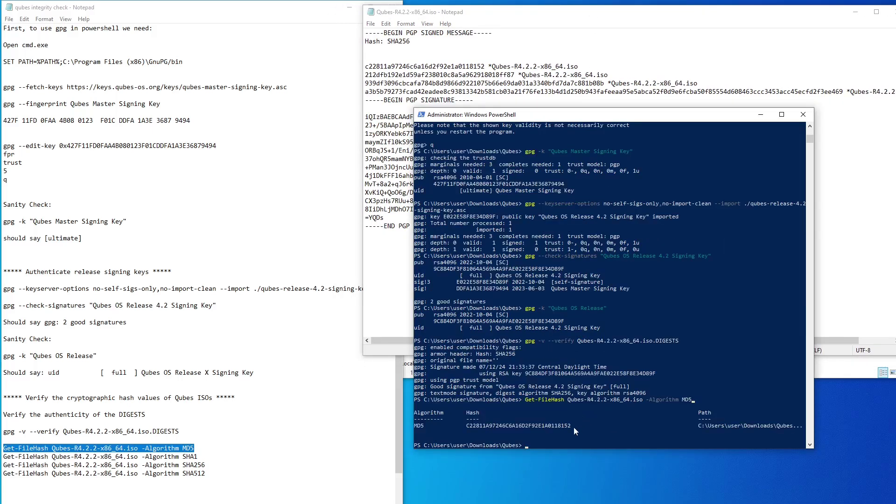
drag(573, 427, 466, 427)
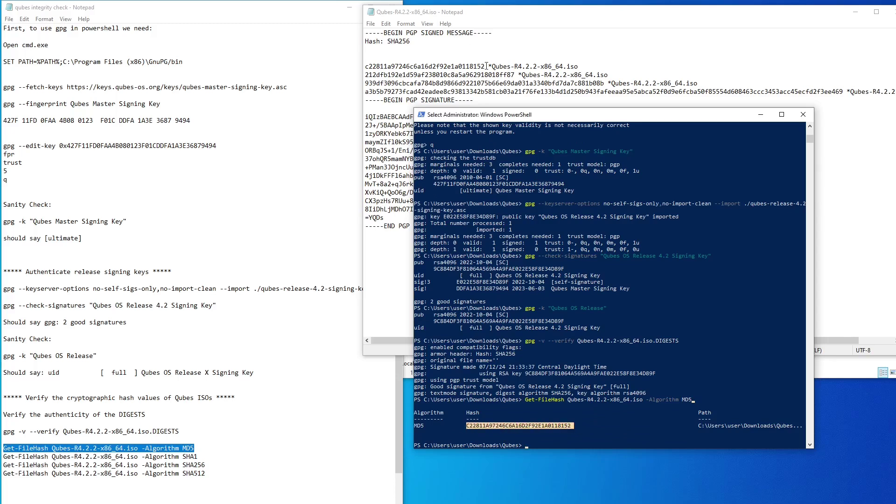
drag(486, 66, 365, 66)
Step: Compute the ISO's SHA1 hash with Get-FileHash -Algorithm SHA1 and match it against the DIGESTS entry
click(450, 443)
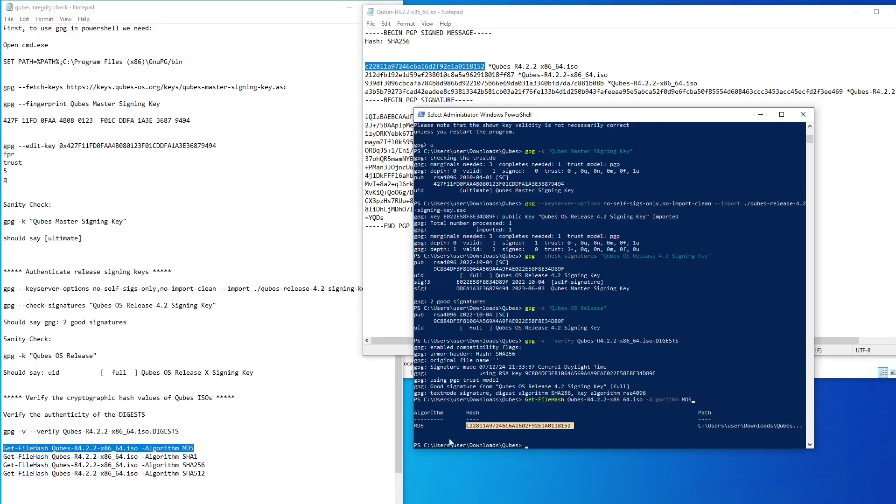
drag(198, 457, 3, 456)
key(ctrl+c)
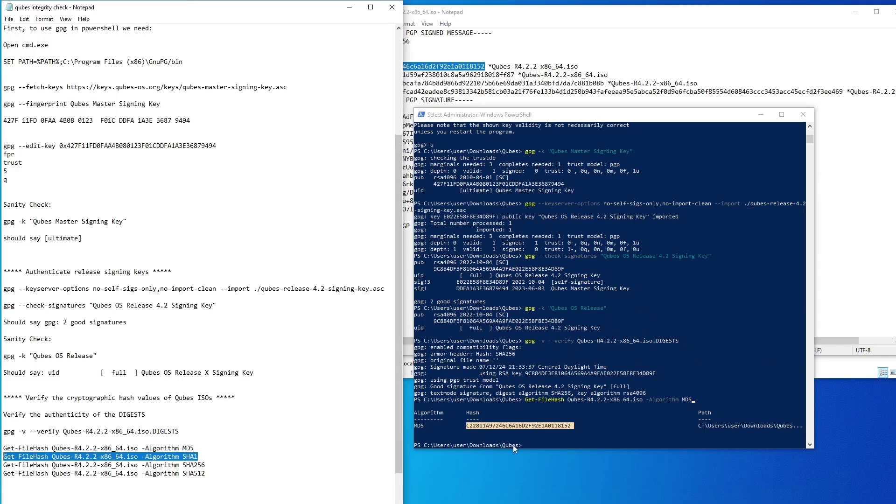
click(528, 446)
right_click(527, 445)
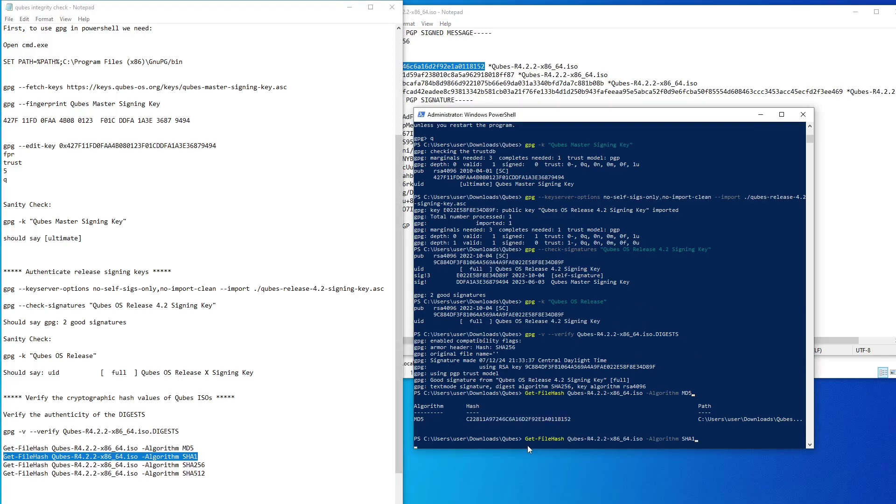
click(568, 13)
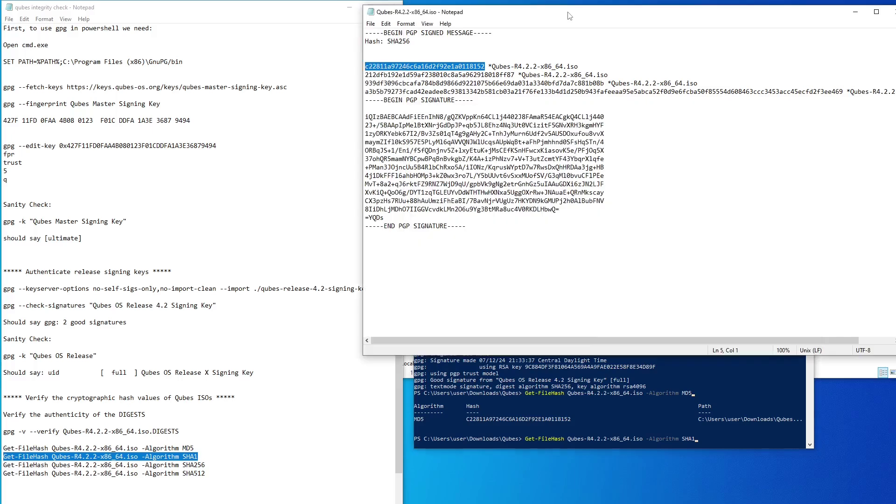
click(604, 407)
key(Return)
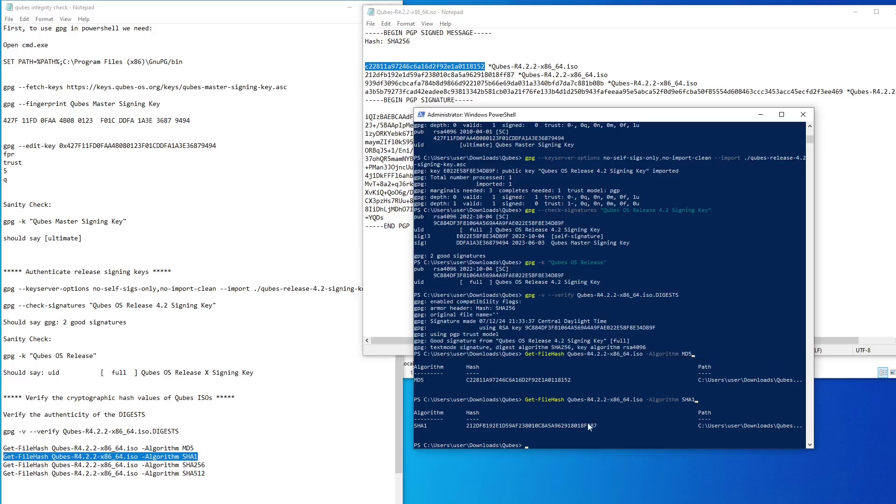
drag(598, 426, 466, 425)
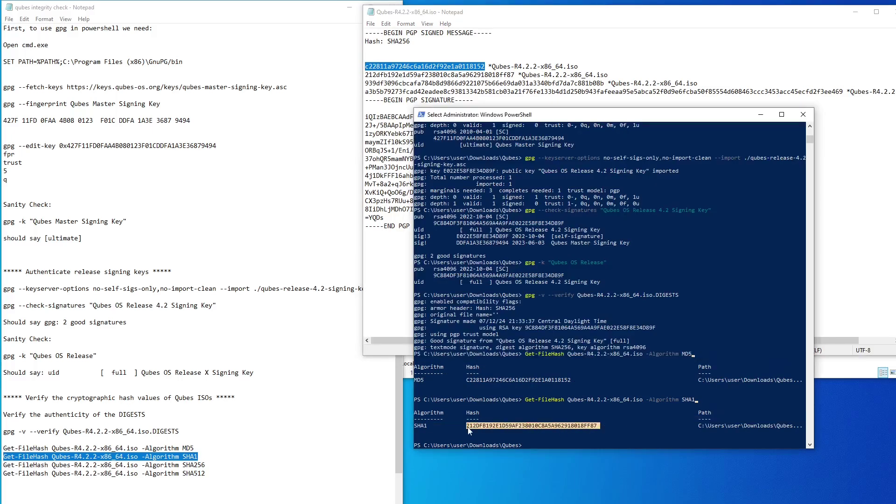
click(520, 77)
drag(515, 74, 366, 74)
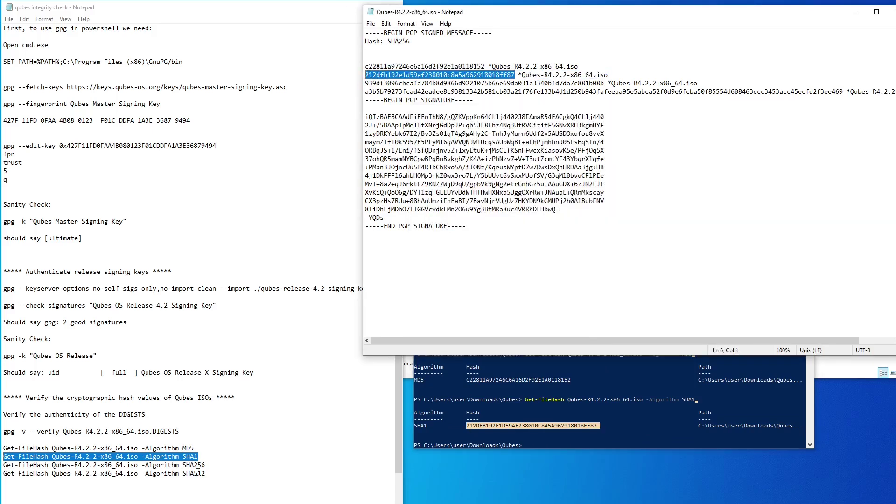
drag(205, 466, 3, 467)
key(ctrl+c)
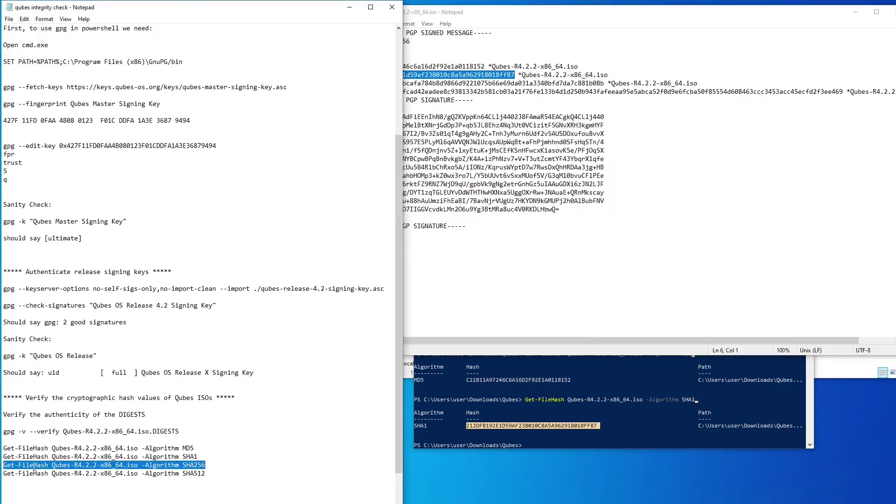
Step: Run the SHA256 Get-FileHash command and compare the result with the DIGESTS SHA256 value
click(532, 447)
right_click(528, 443)
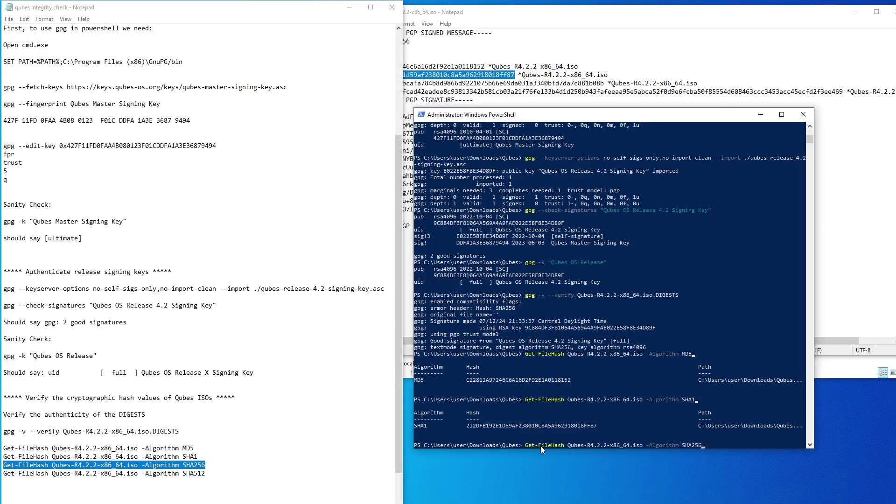
key(Return)
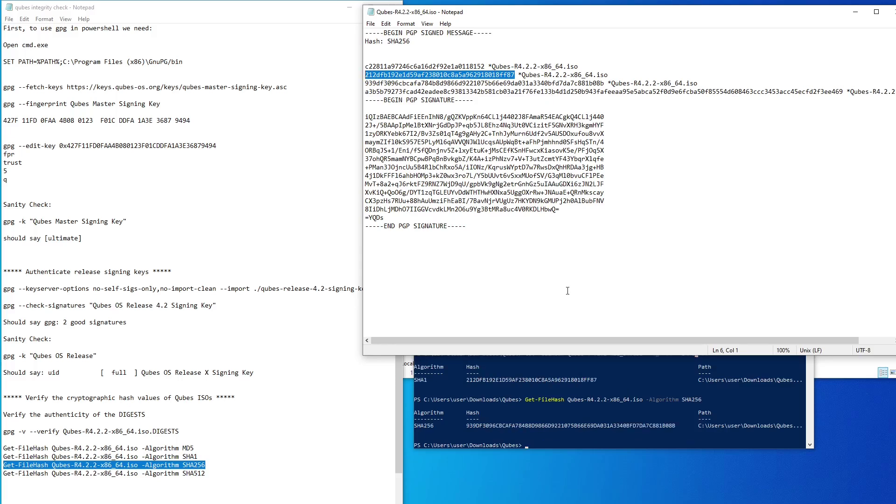
click(654, 399)
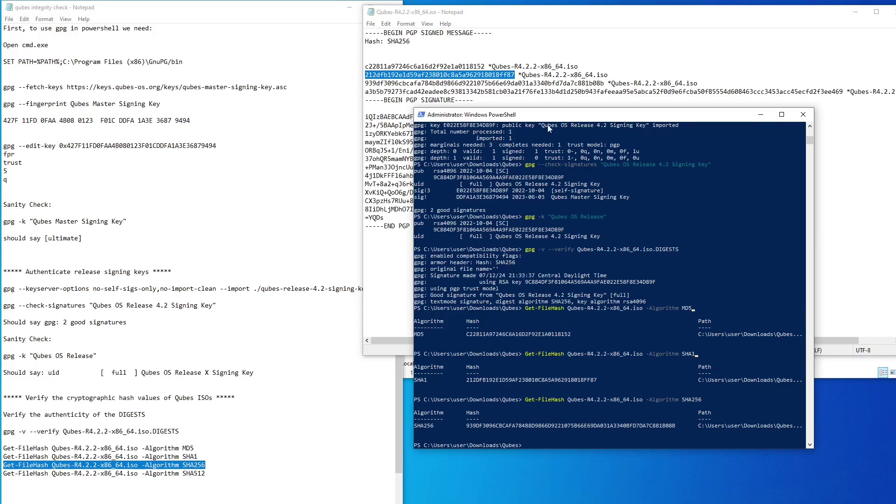
click(541, 91)
drag(605, 83, 364, 84)
Step: Run the SHA512 Get-FileHash command and check it against the DIGESTS file
drag(205, 473, 4, 473)
key(ctrl+c)
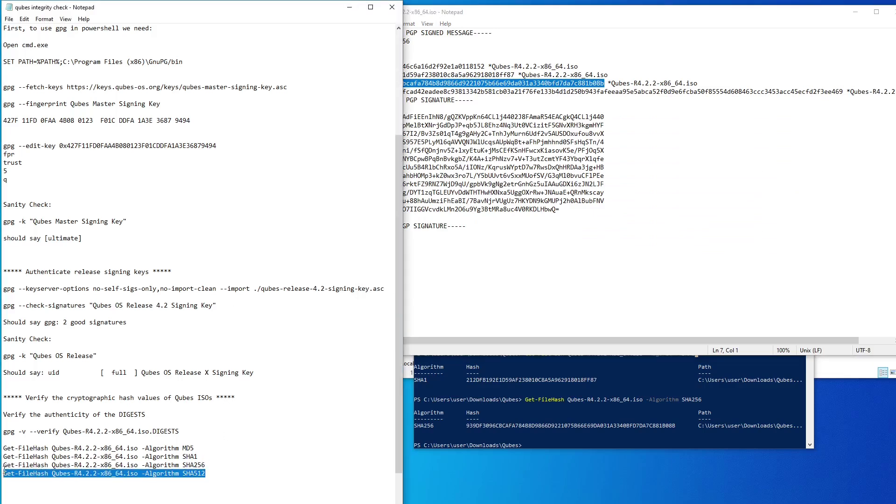
click(537, 444)
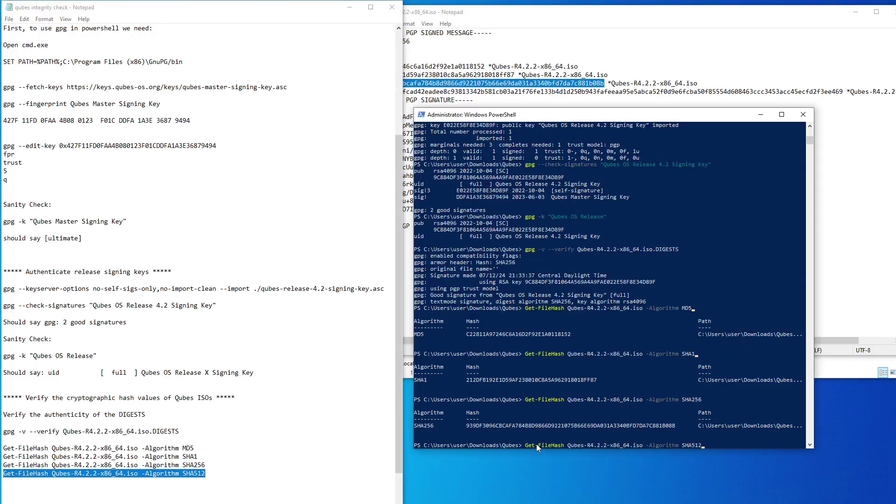
right_click(536, 443)
key(Return)
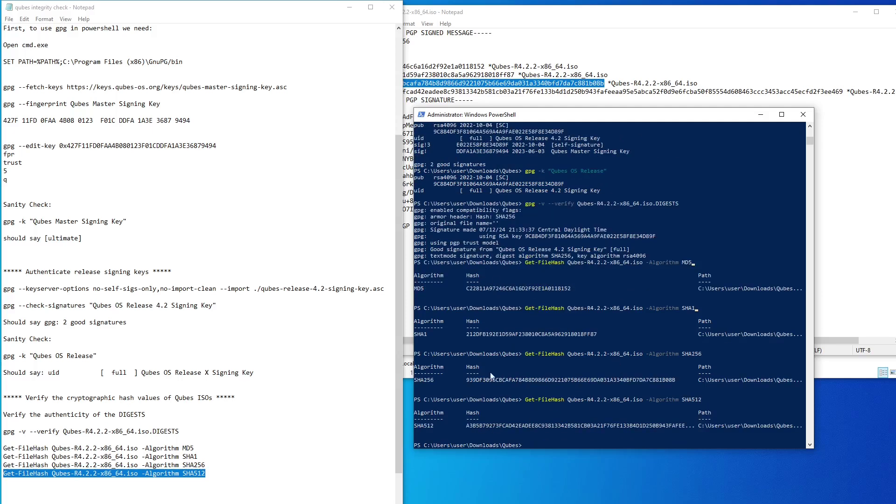
click(493, 92)
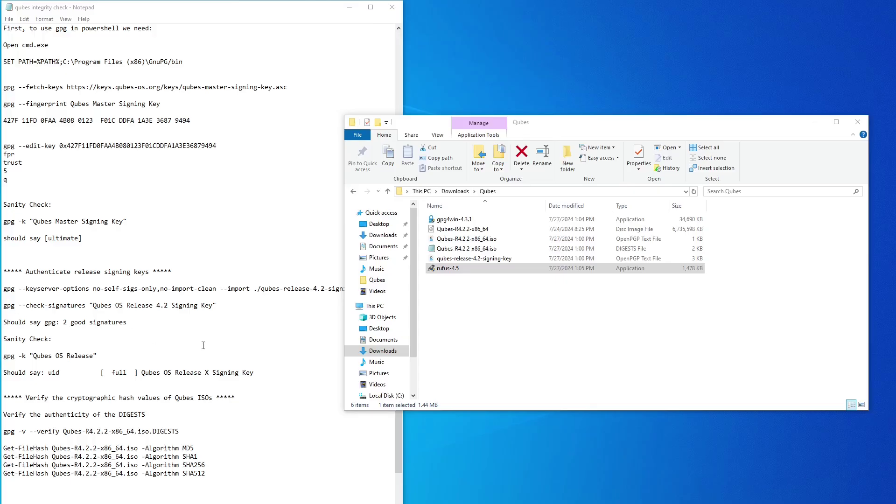
Step: Launch rufus-4.5 and select Qubes-R4.2.2-x86_64.iso as the boot image
click(475, 270)
double_click(474, 270)
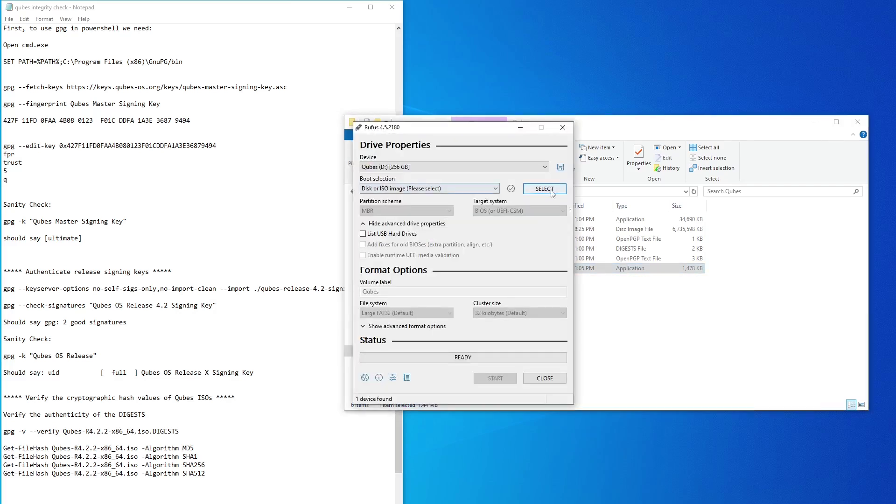
click(545, 192)
double_click(480, 198)
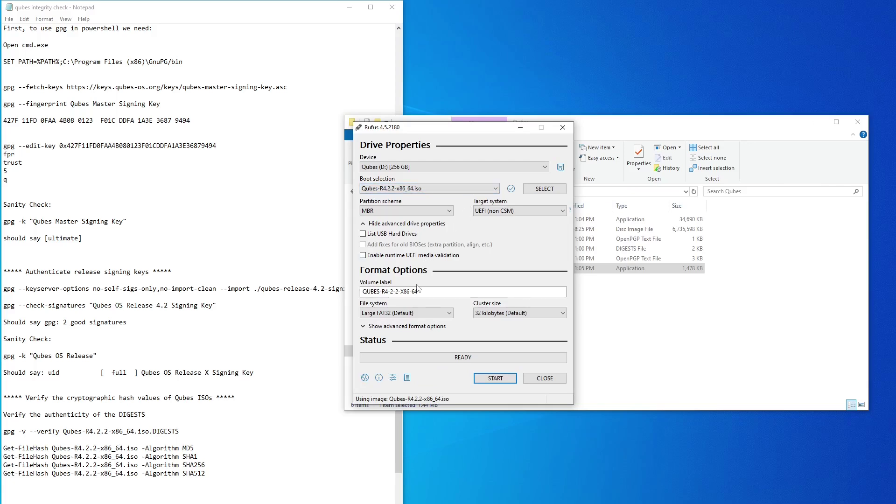
Step: Start writing the ISO to the Qubes (D:) drive in DD Image mode, accepting the data-erase warning
click(493, 383)
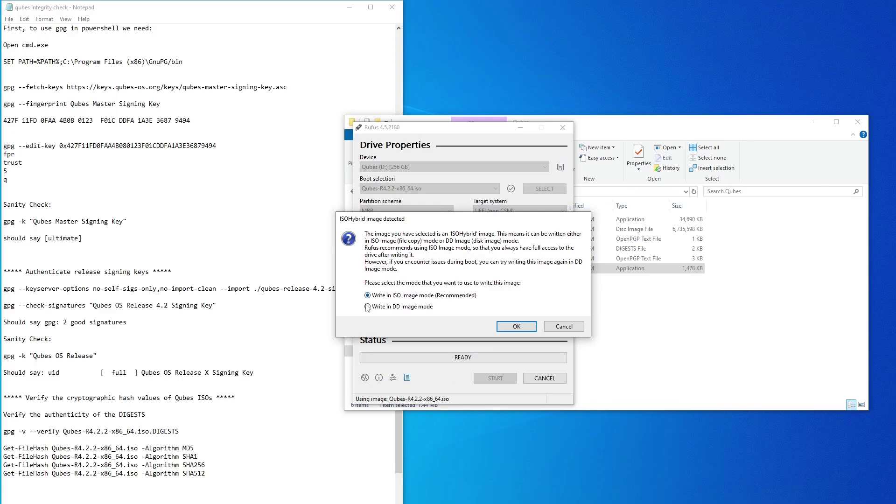
click(369, 307)
click(515, 326)
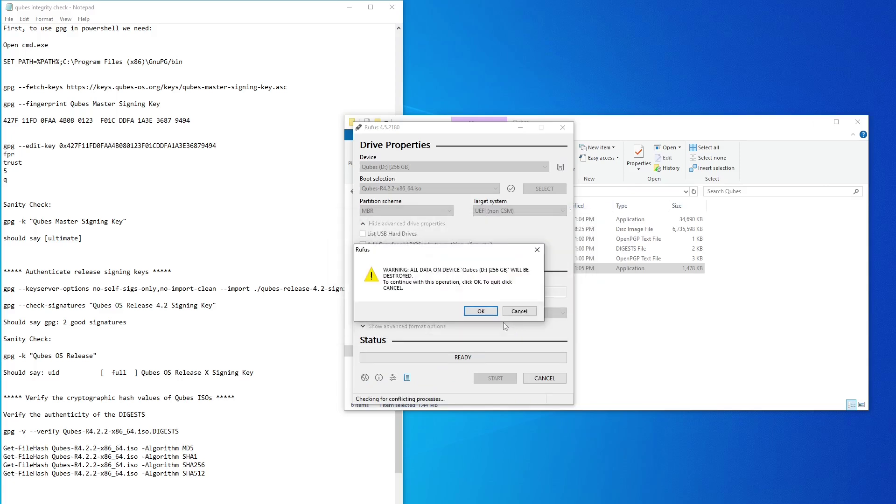
click(479, 310)
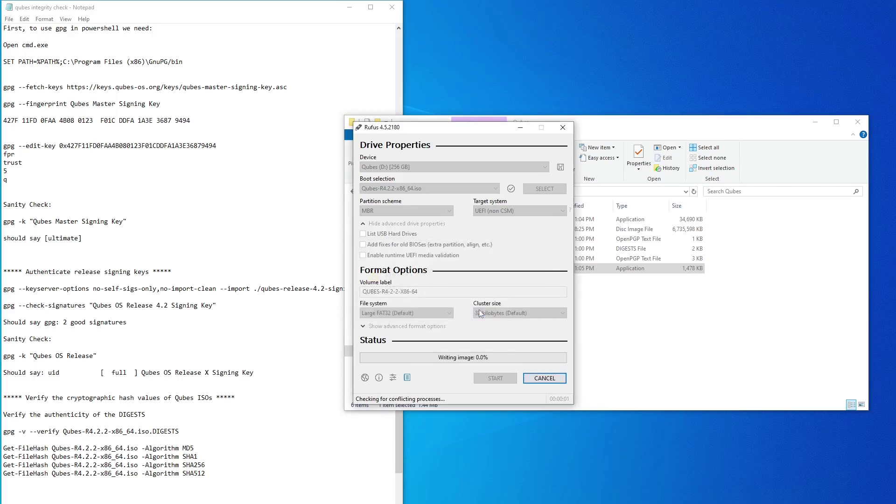